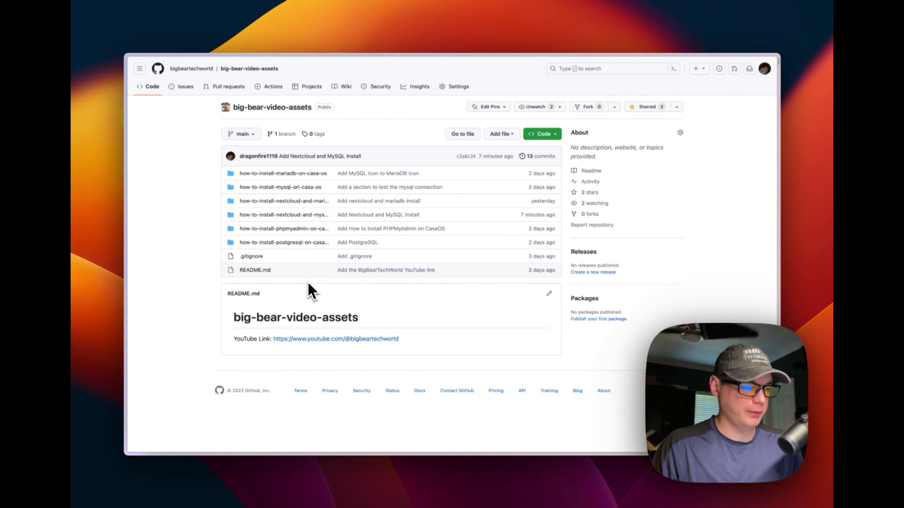
# Open docker-compose-mysql.yaml in the Nextcloud and MySQL install folder and highlight its version line
pyautogui.click(296, 217)
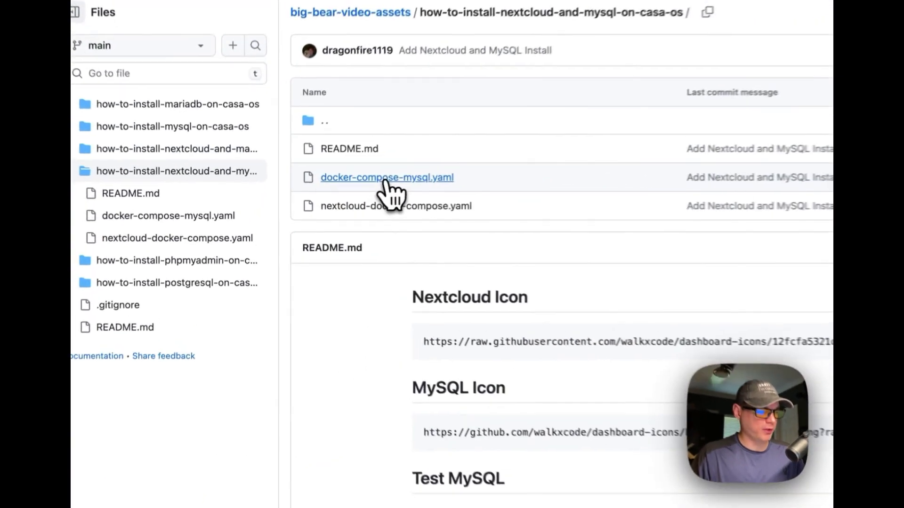
pyautogui.click(298, 197)
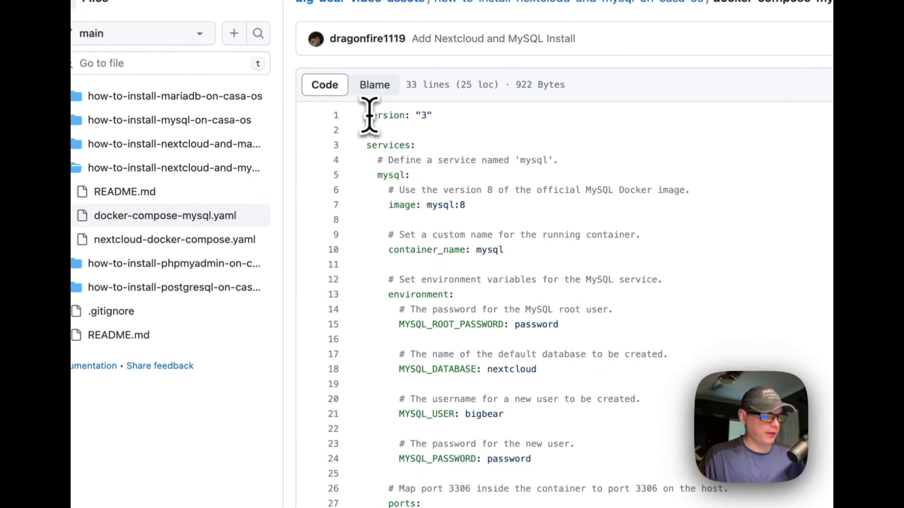
pyautogui.moveTo(367, 116); pyautogui.dragTo(468, 116)
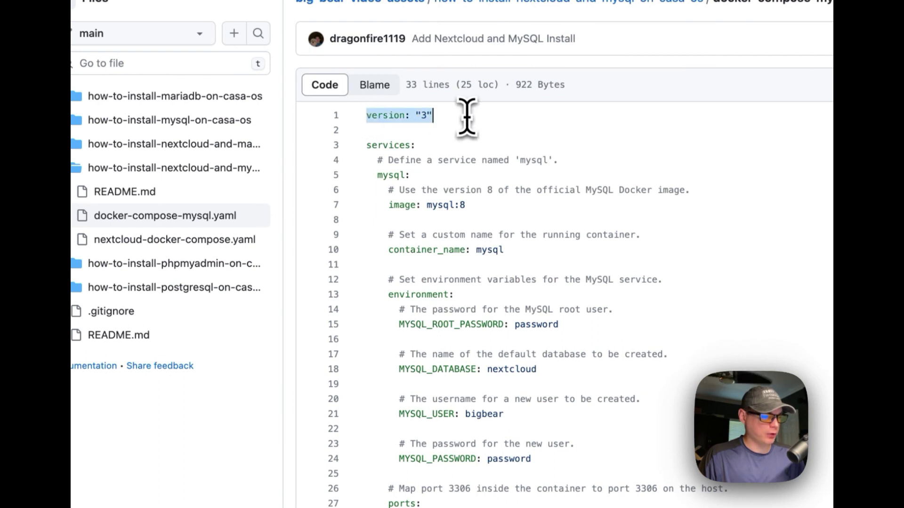
# Highlight the services section, mysql service, mysql:8 image, container name mysql and environment variables
pyautogui.moveTo(367, 145); pyautogui.dragTo(416, 145)
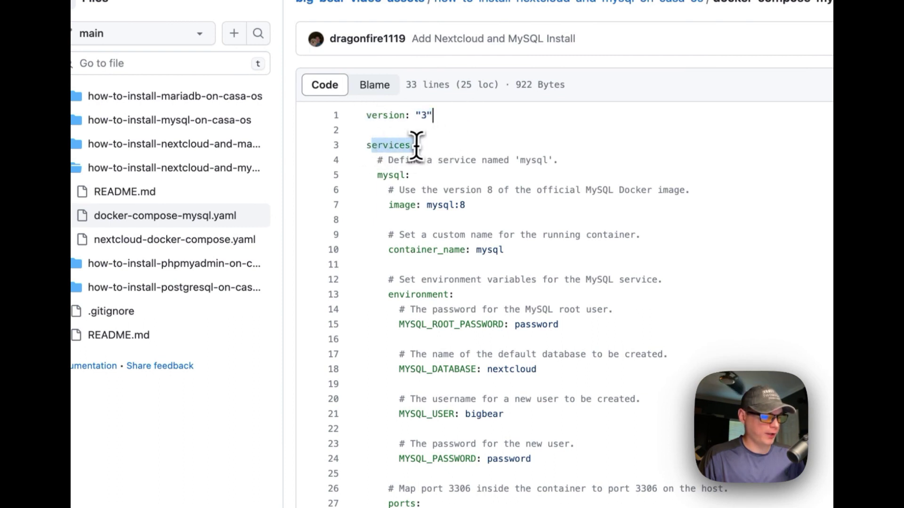
pyautogui.moveTo(376, 176); pyautogui.dragTo(412, 175)
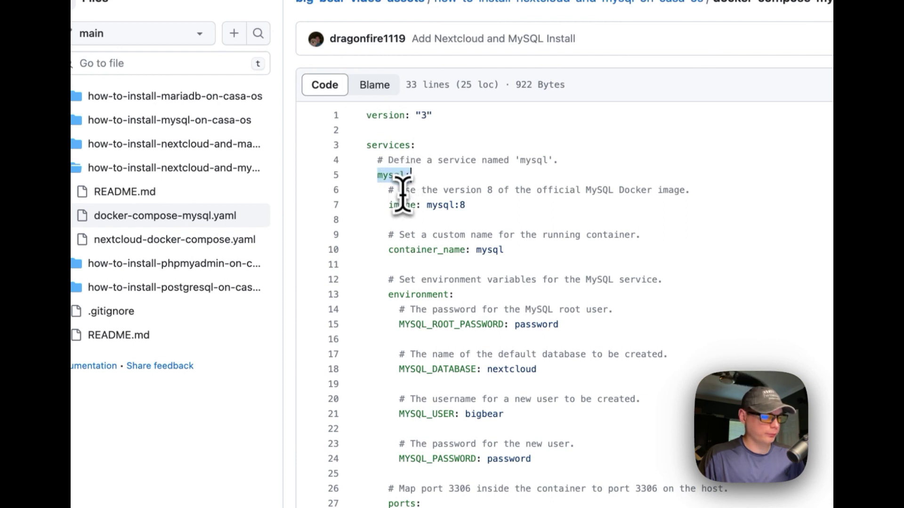
pyautogui.moveTo(387, 190); pyautogui.dragTo(485, 203)
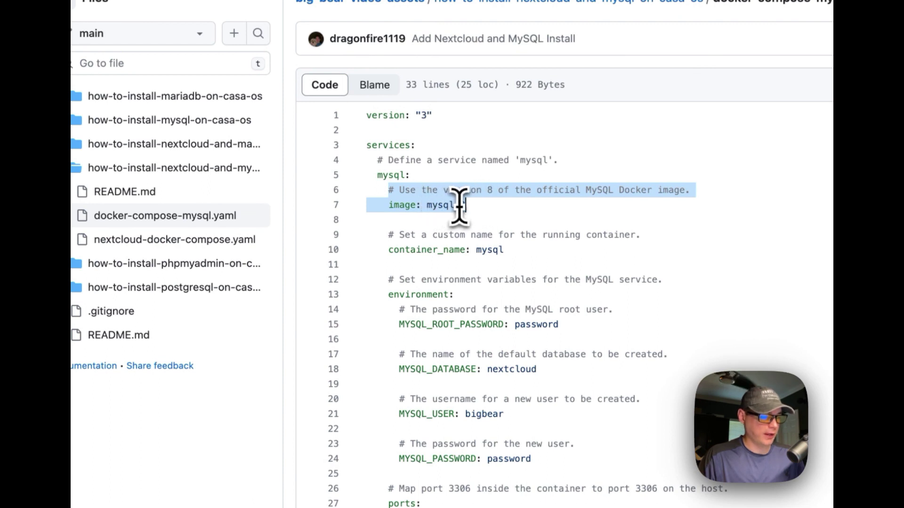
pyautogui.moveTo(389, 236); pyautogui.dragTo(499, 245)
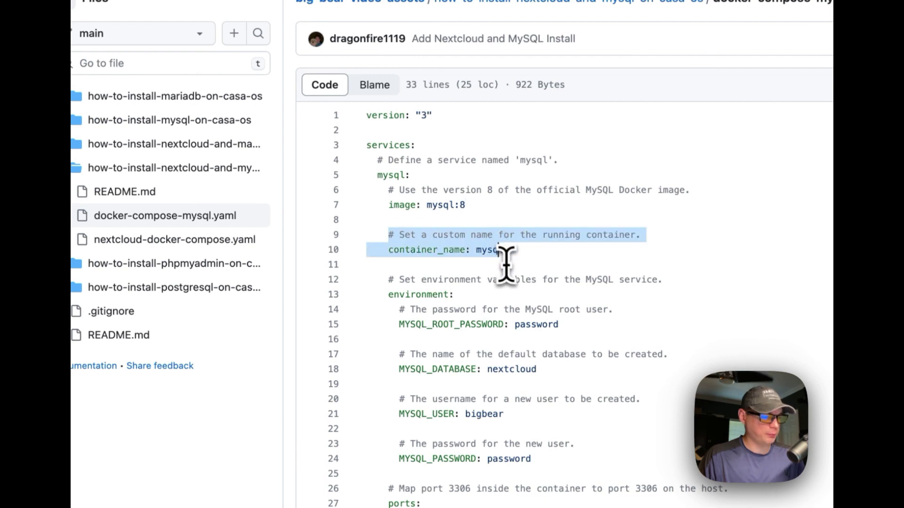
pyautogui.click(503, 250)
pyautogui.scroll(-2, 495, 285)
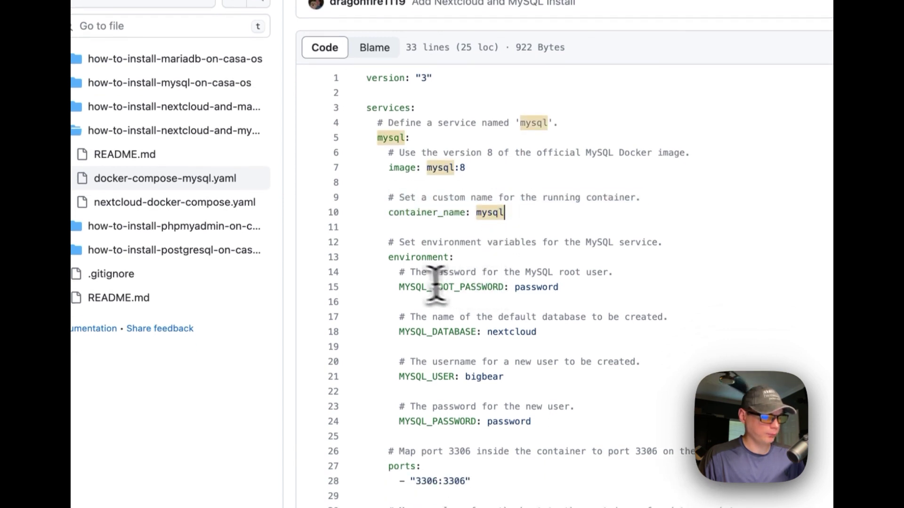
pyautogui.moveTo(389, 258); pyautogui.dragTo(536, 420)
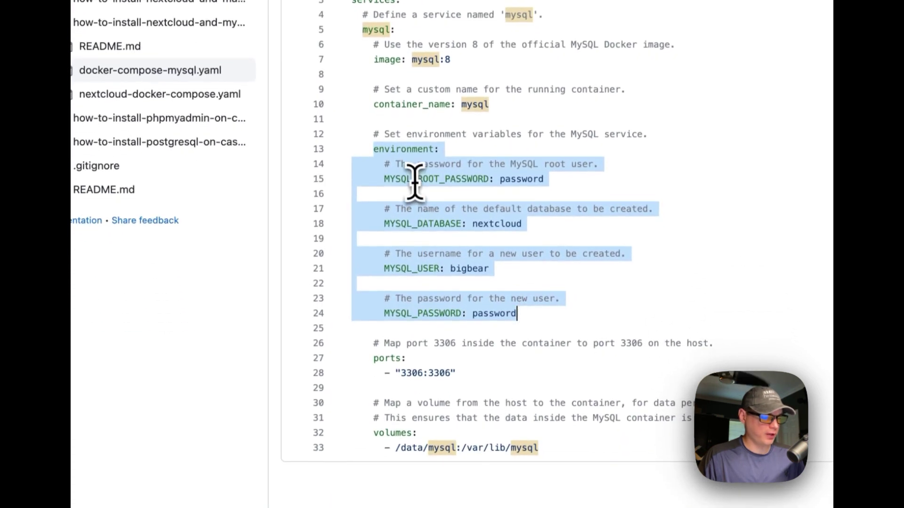
pyautogui.doubleClick(521, 179)
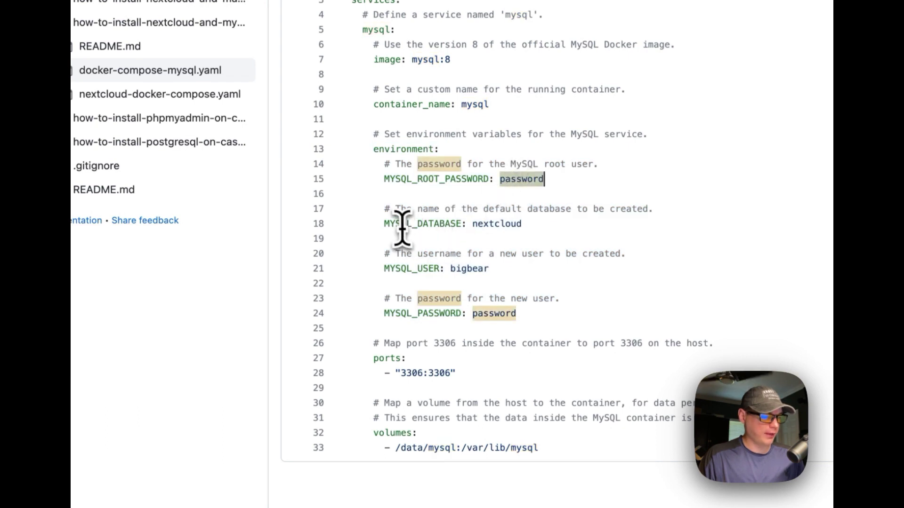
pyautogui.doubleClick(500, 224)
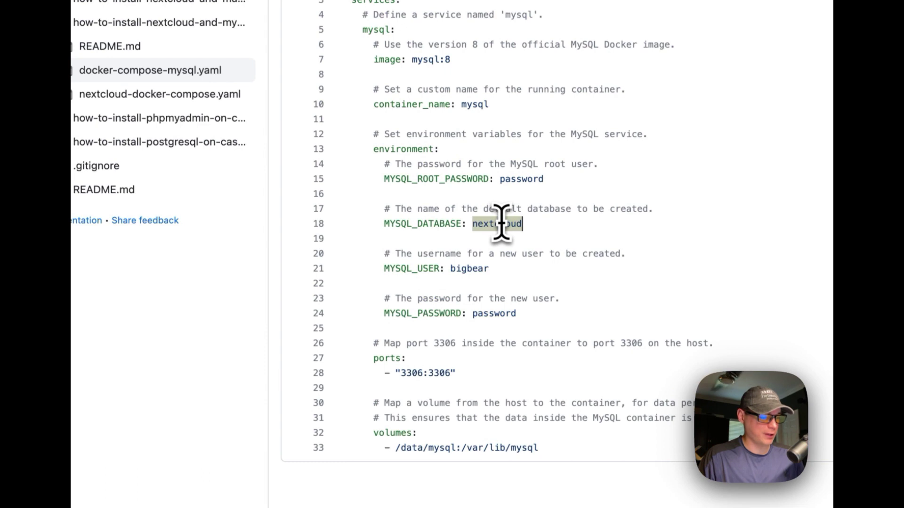
pyautogui.doubleClick(410, 269)
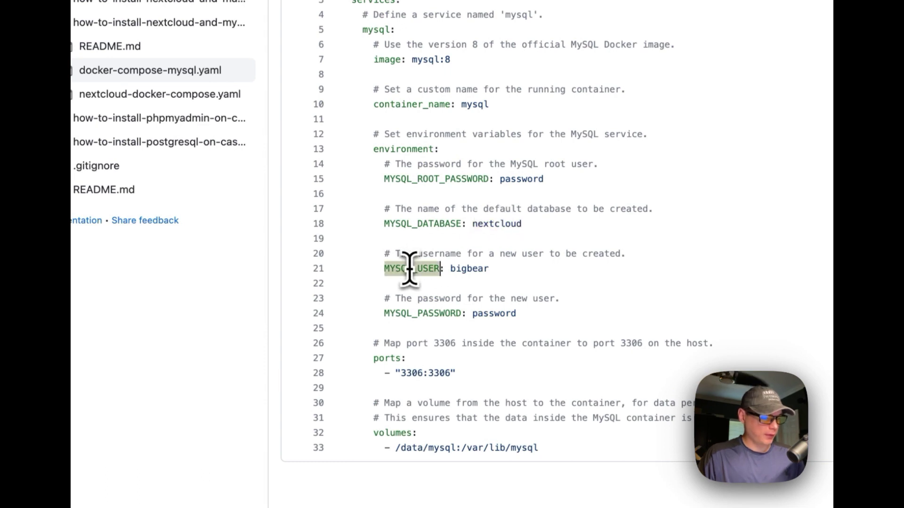
pyautogui.doubleClick(462, 269)
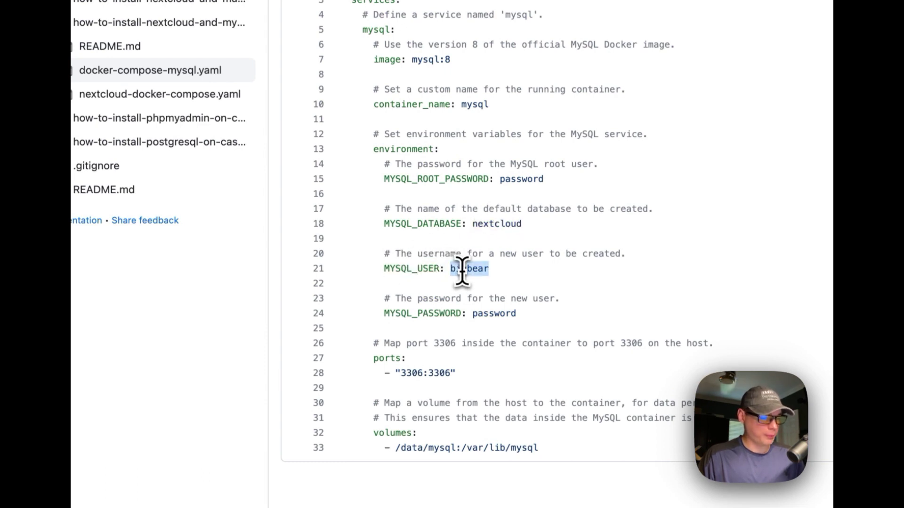
pyautogui.doubleClick(426, 313)
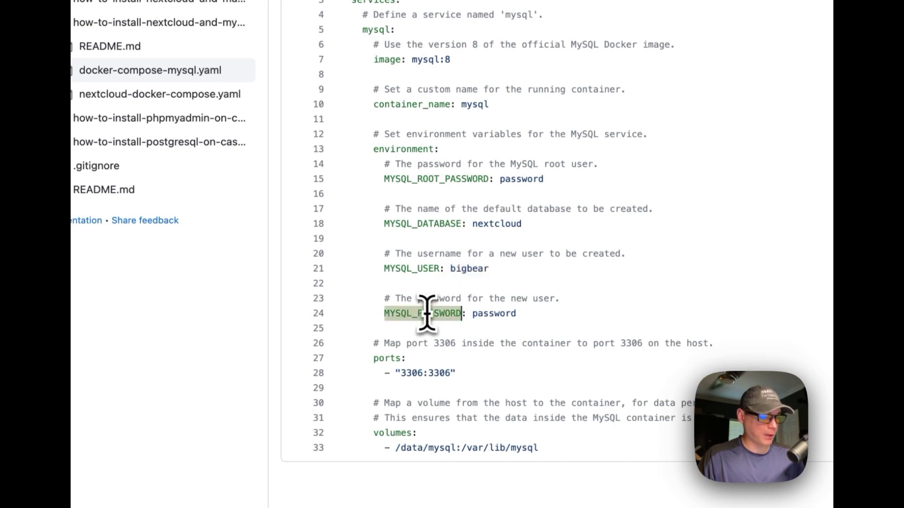
pyautogui.doubleClick(485, 314)
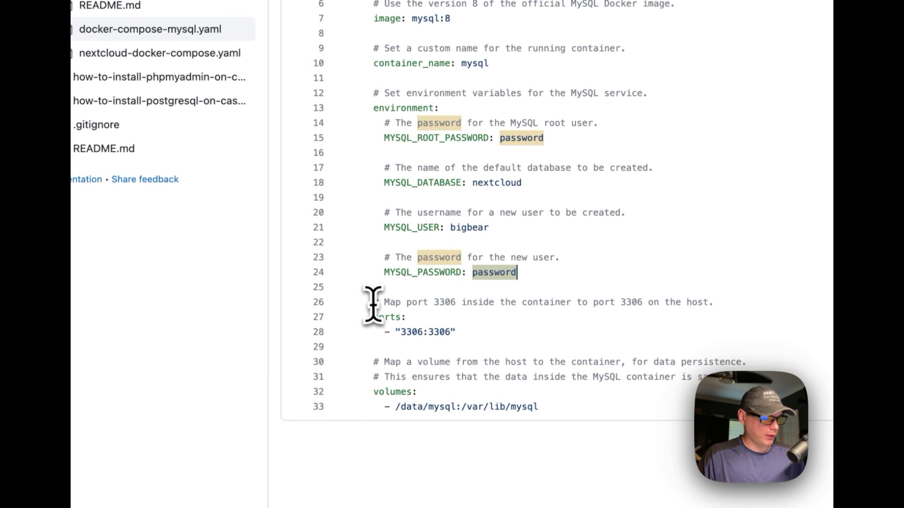
pyautogui.moveTo(327, 285); pyautogui.dragTo(414, 310)
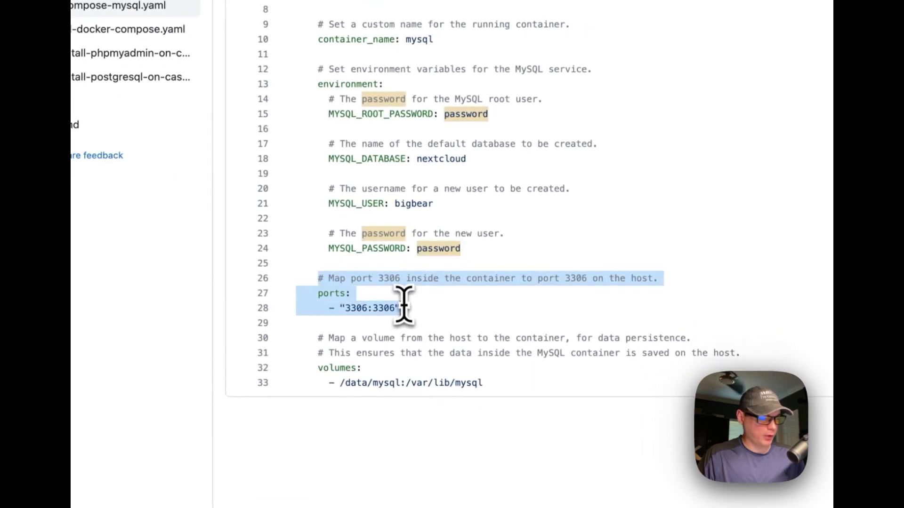
pyautogui.doubleClick(356, 308)
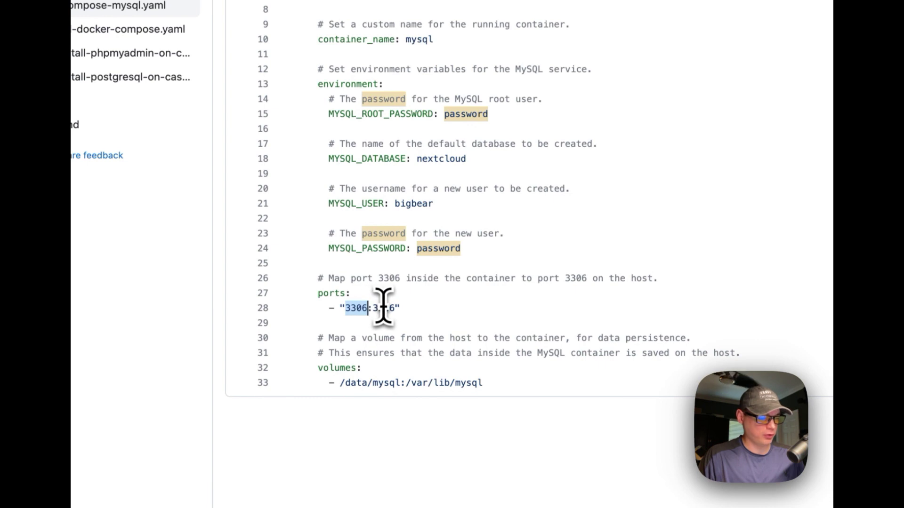
pyautogui.moveTo(375, 308); pyautogui.dragTo(350, 311)
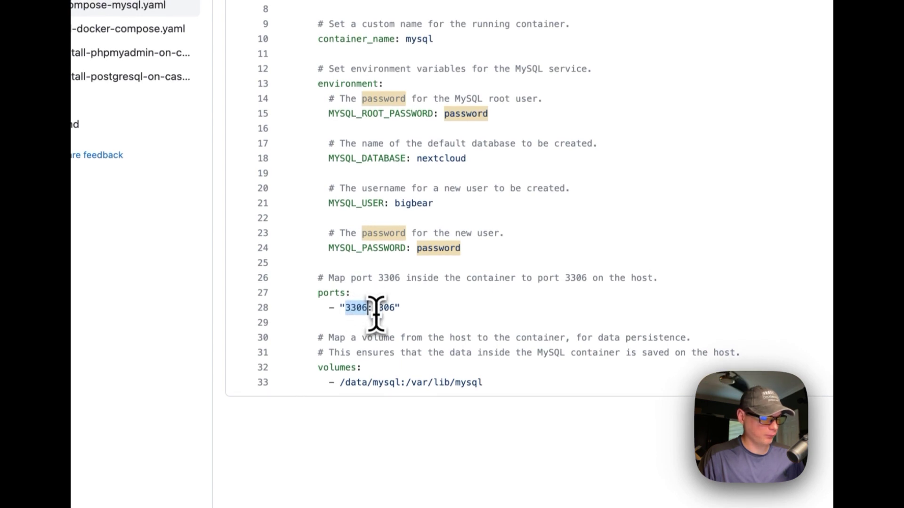
pyautogui.moveTo(316, 338); pyautogui.dragTo(522, 386)
pyautogui.press('super+c')
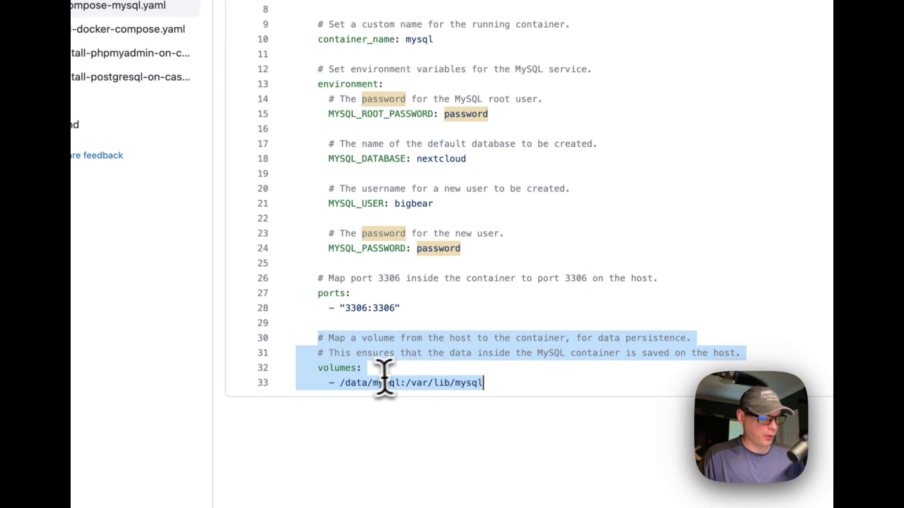
pyautogui.click(342, 383)
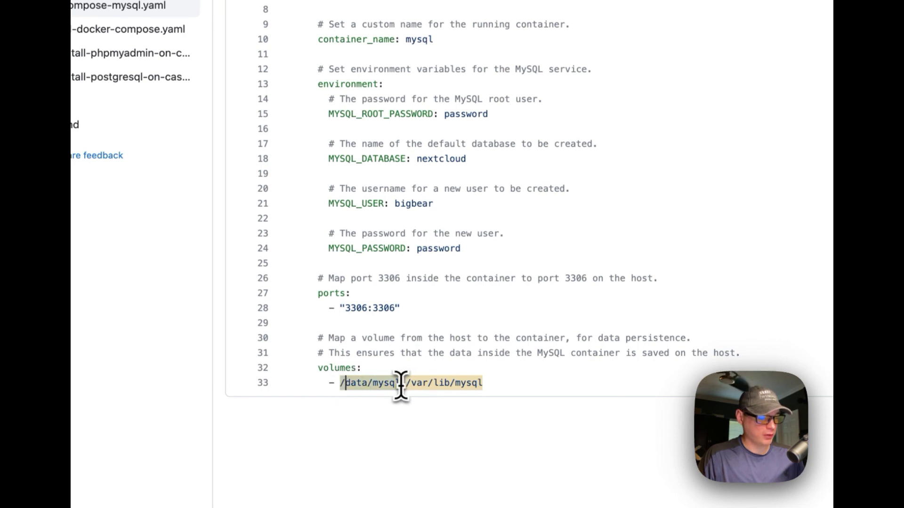
pyautogui.click(406, 383)
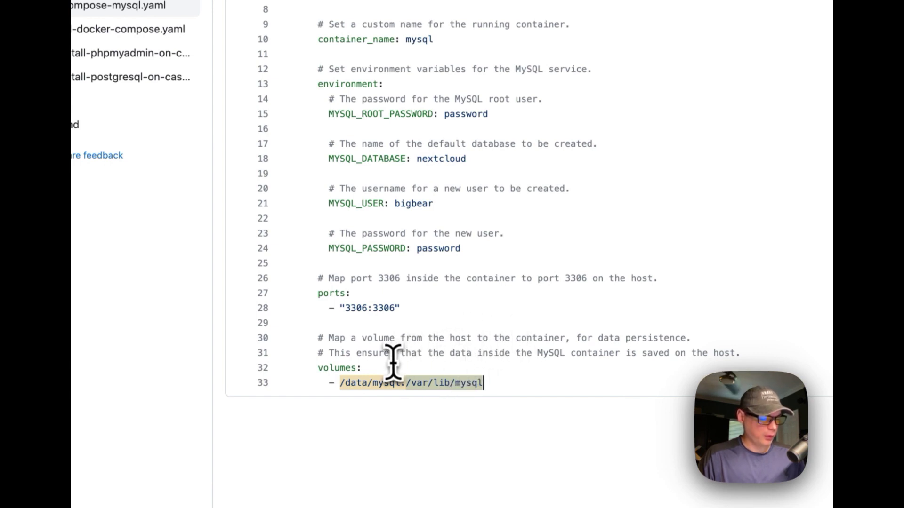
pyautogui.moveTo(343, 384); pyautogui.dragTo(457, 381)
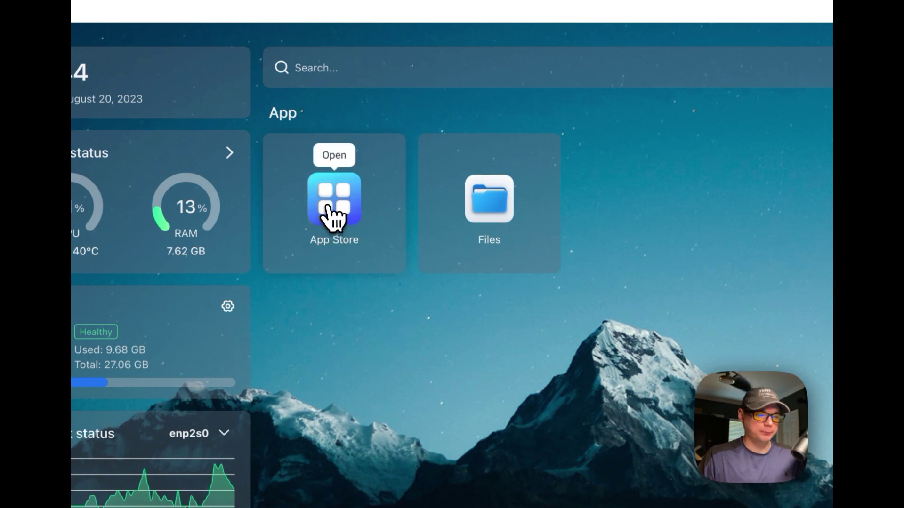
# Open the CasaOS App Store from the dashboard
pyautogui.click(329, 212)
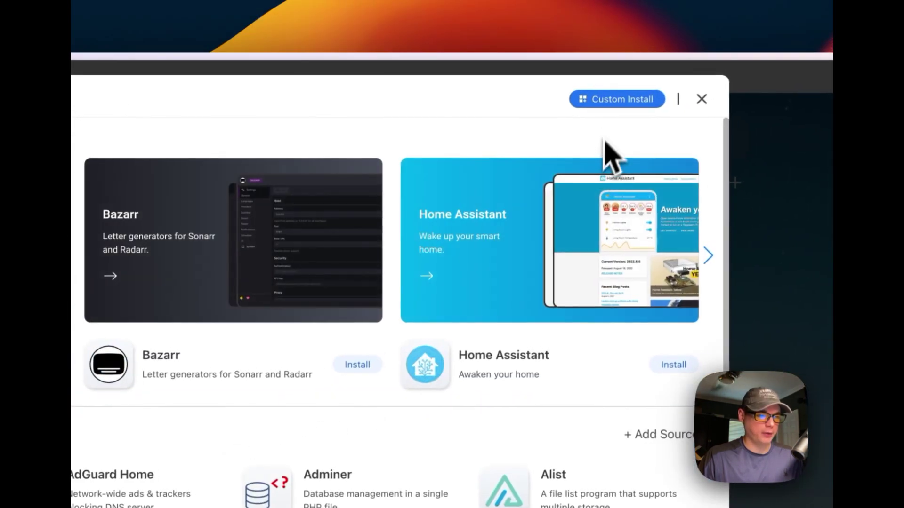
# Import the pasted MySQL docker-compose file into a Custom Install and accept the notice
pyautogui.click(618, 113)
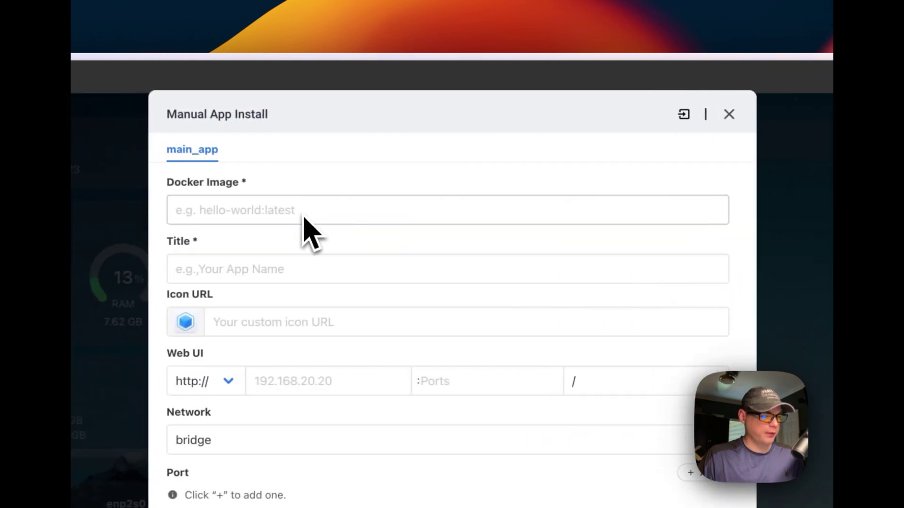
pyautogui.click(684, 114)
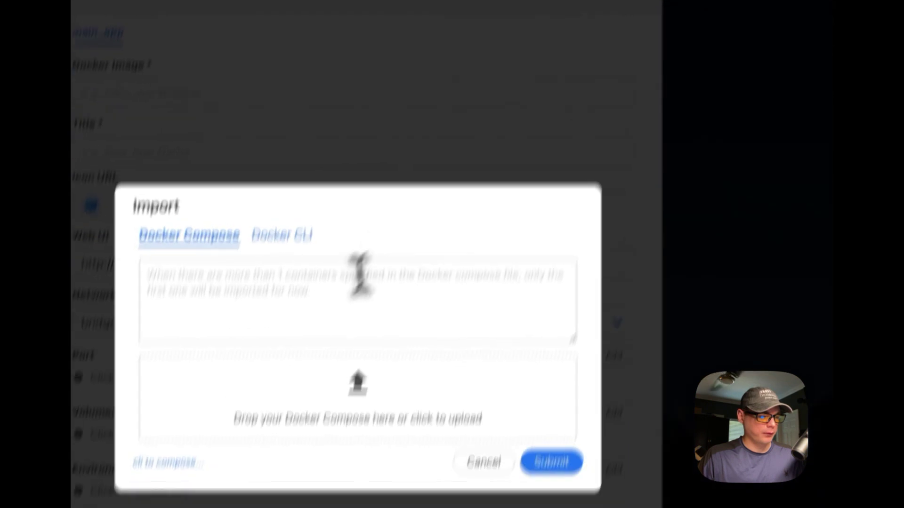
pyautogui.click(280, 411)
pyautogui.press('super+v')
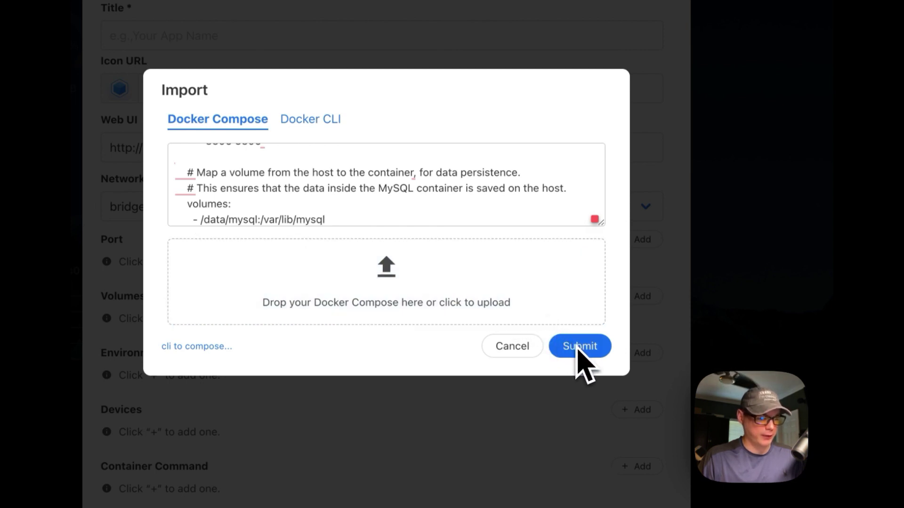
pyautogui.scroll(10, 383, 191)
pyautogui.scroll(-5, 383, 184)
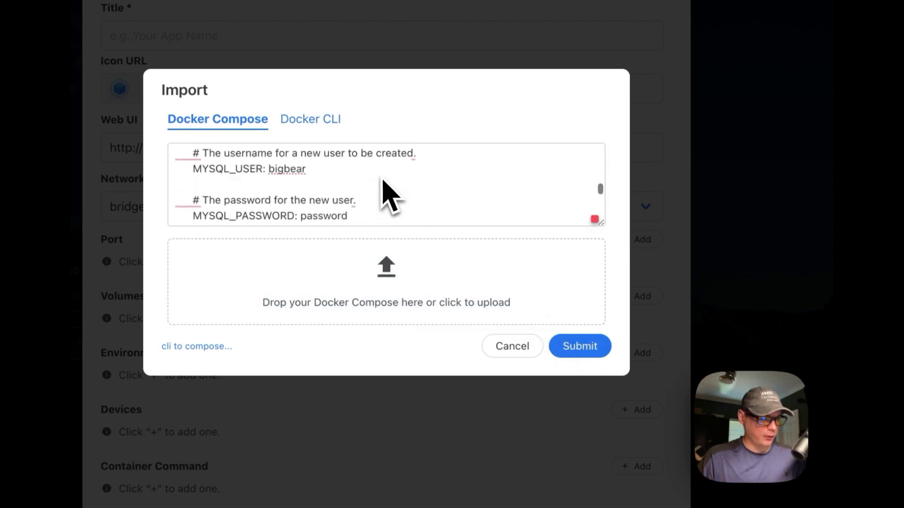
pyautogui.scroll(-5, 382, 193)
pyautogui.click(569, 351)
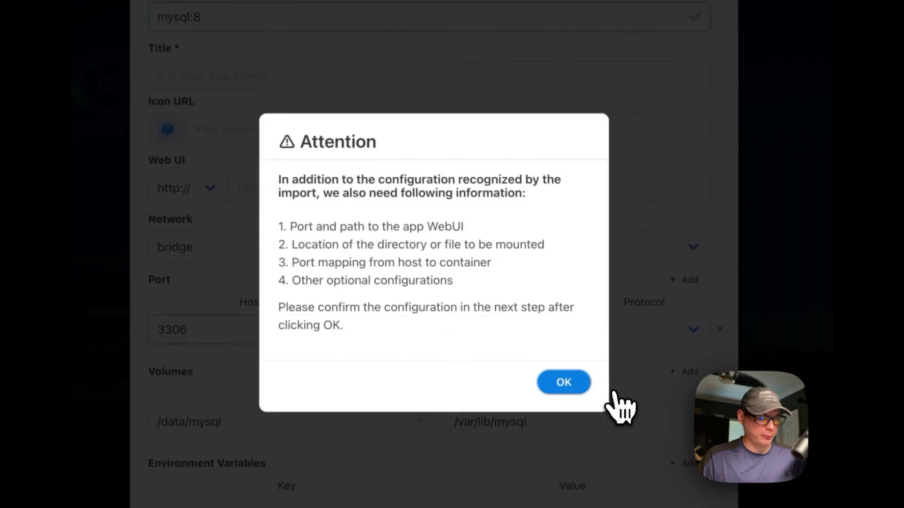
pyautogui.click(578, 392)
# Title the app MySQL, then return to the GitHub compose file page
pyautogui.click(240, 79)
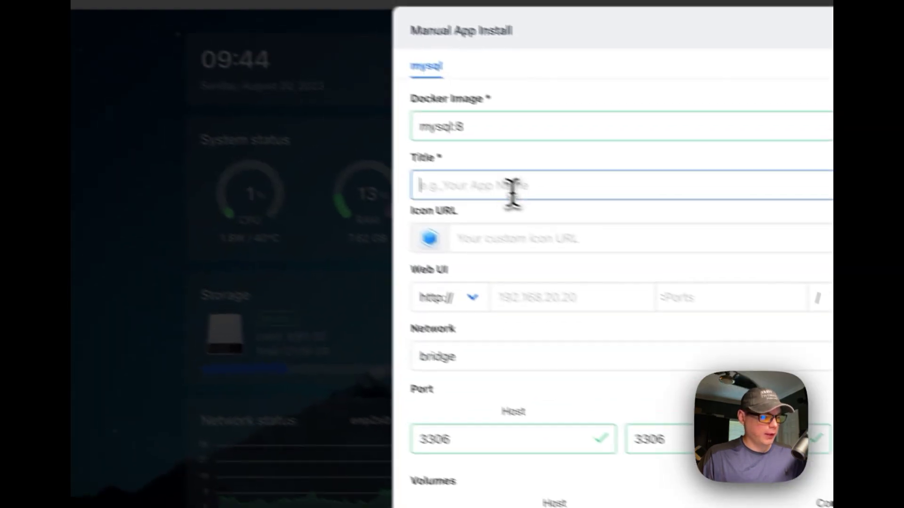
pyautogui.write('Mysql')
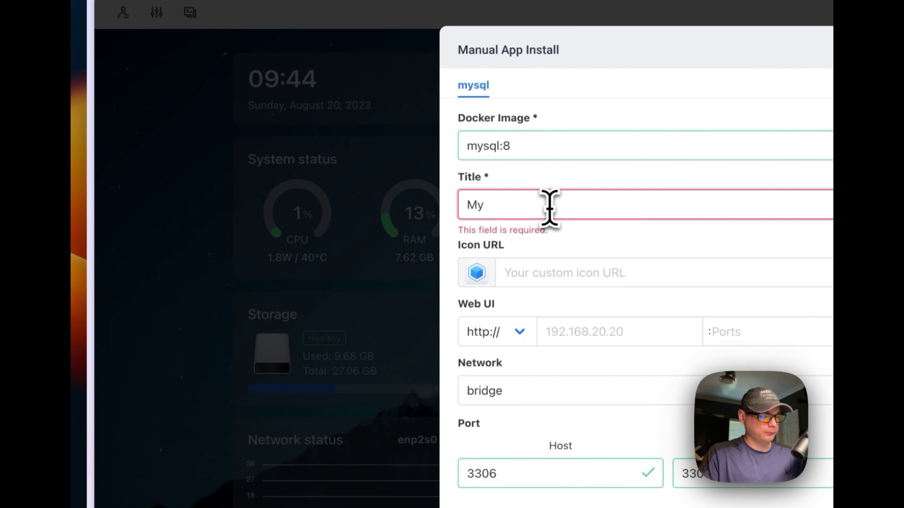
pyautogui.click(579, 267)
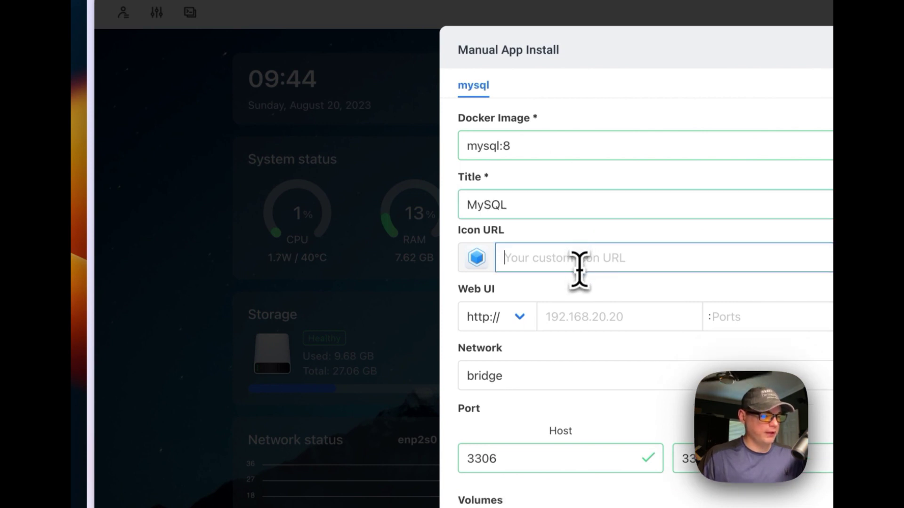
pyautogui.click(476, 254)
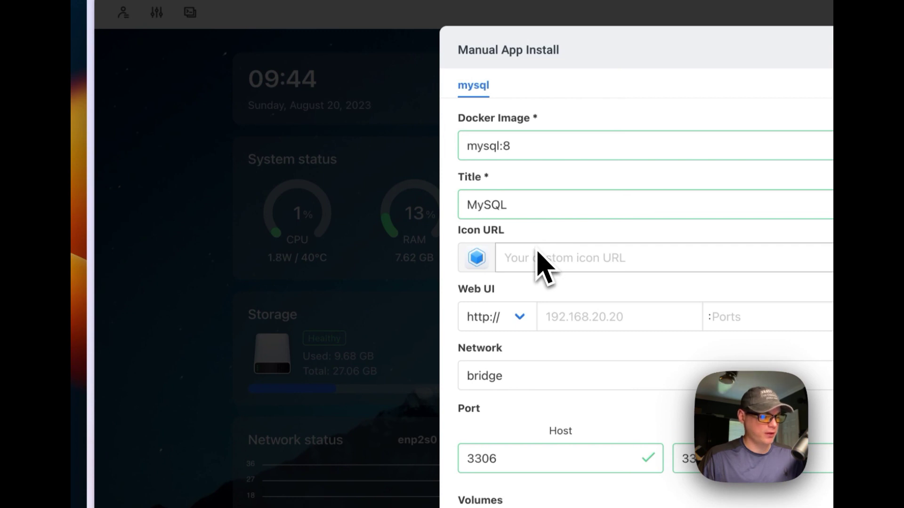
pyautogui.moveTo(167, 261)
pyautogui.click(181, 200)
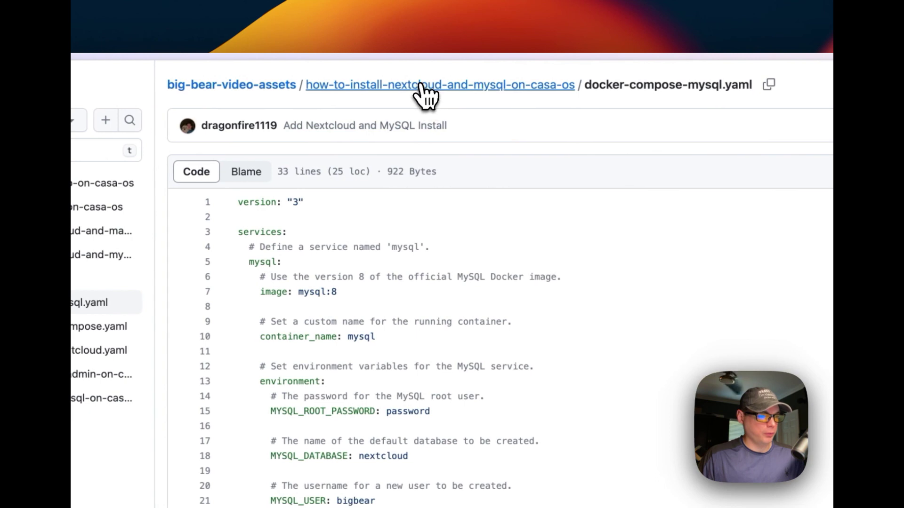
# Copy the MySQL icon URL from the project folder's README
pyautogui.click(422, 86)
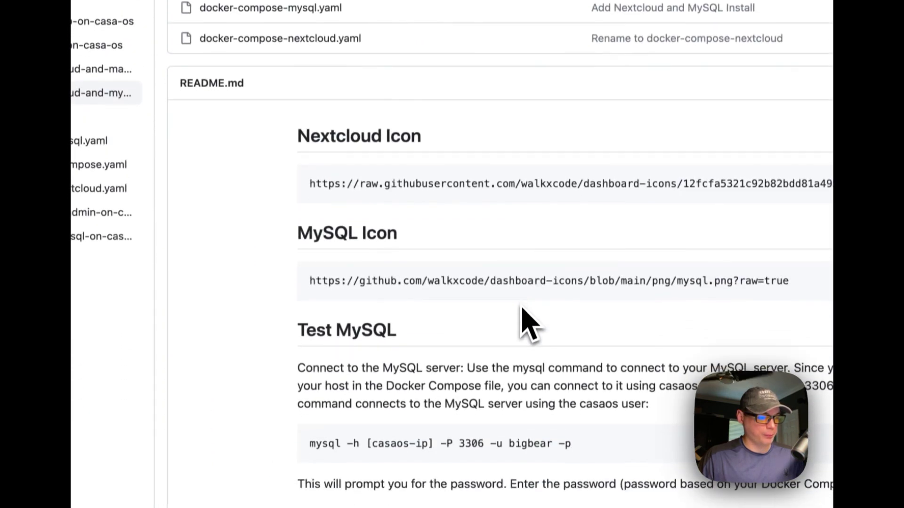
pyautogui.scroll(-1, 523, 311)
pyautogui.moveTo(298, 218); pyautogui.dragTo(397, 217)
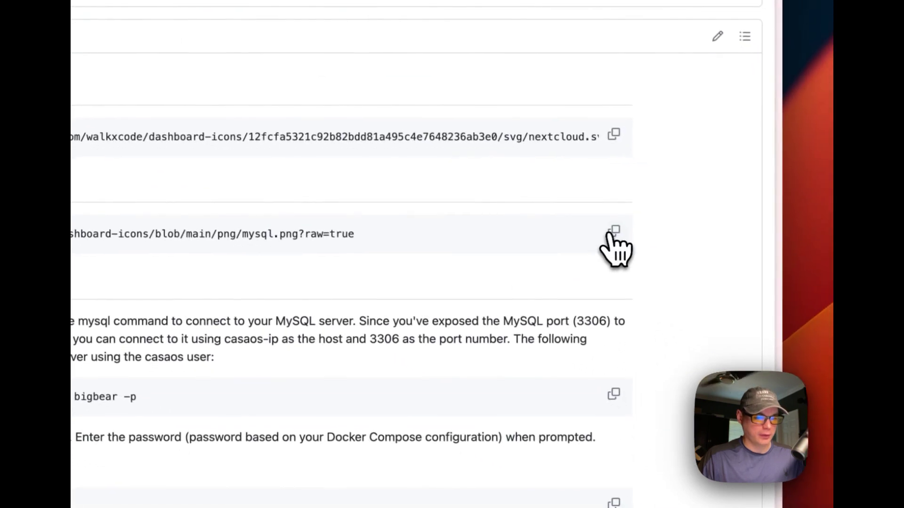
pyautogui.click(610, 235)
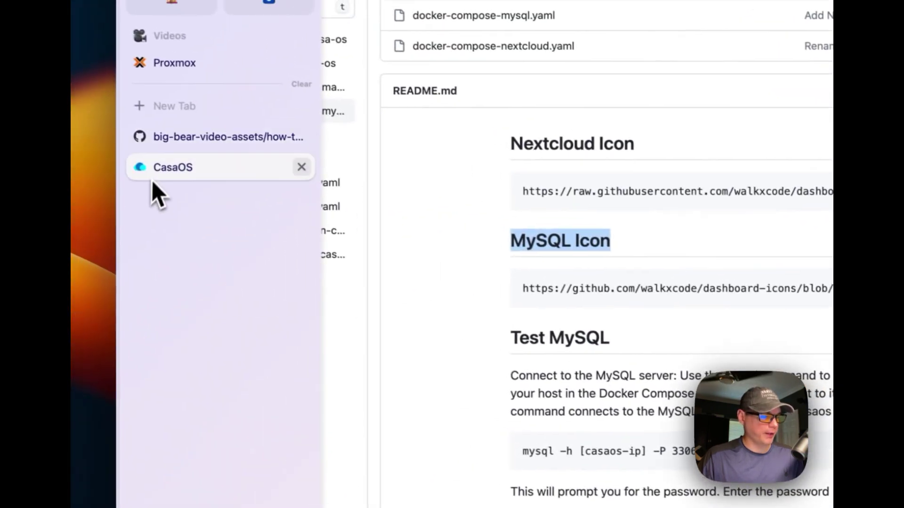
# Paste the MySQL icon URL into the CasaOS install form's Icon URL field
pyautogui.click(151, 180)
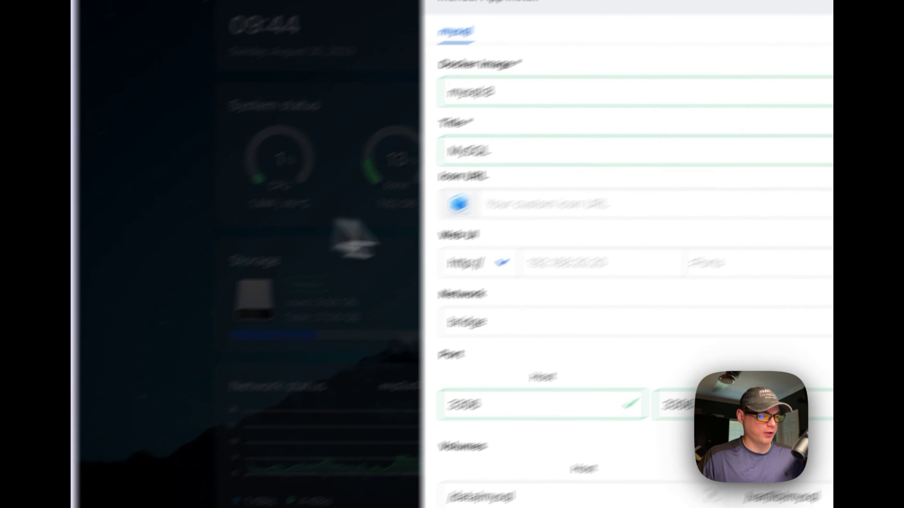
pyautogui.click(522, 200)
pyautogui.press('super+v')
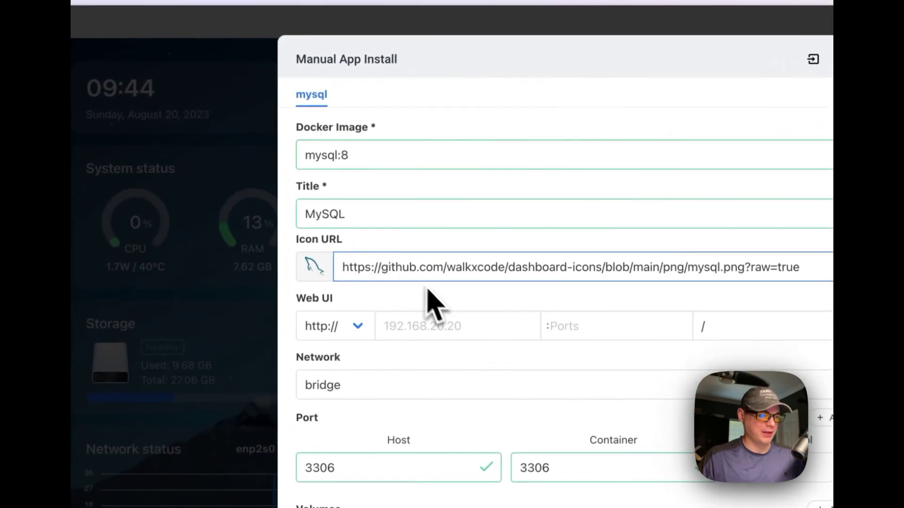
pyautogui.scroll(-3, 438, 306)
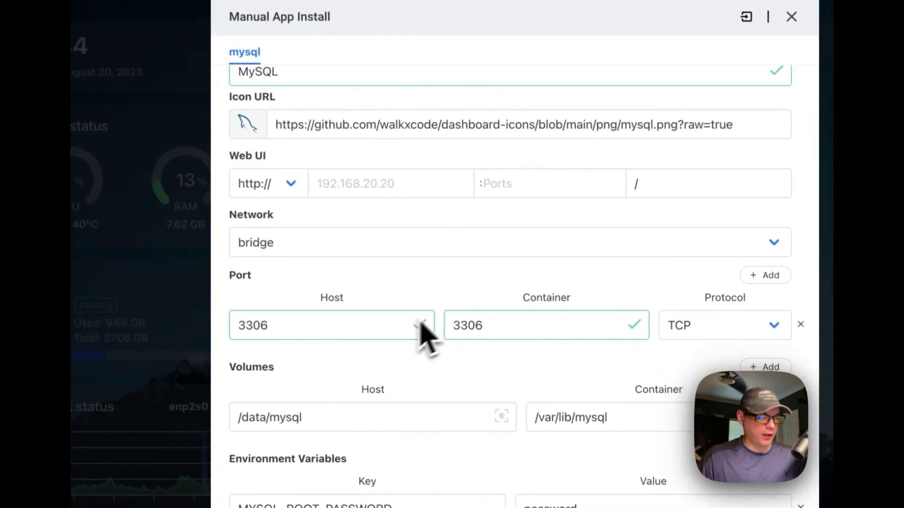
pyautogui.scroll(-3, 455, 359)
pyautogui.scroll(4, 454, 359)
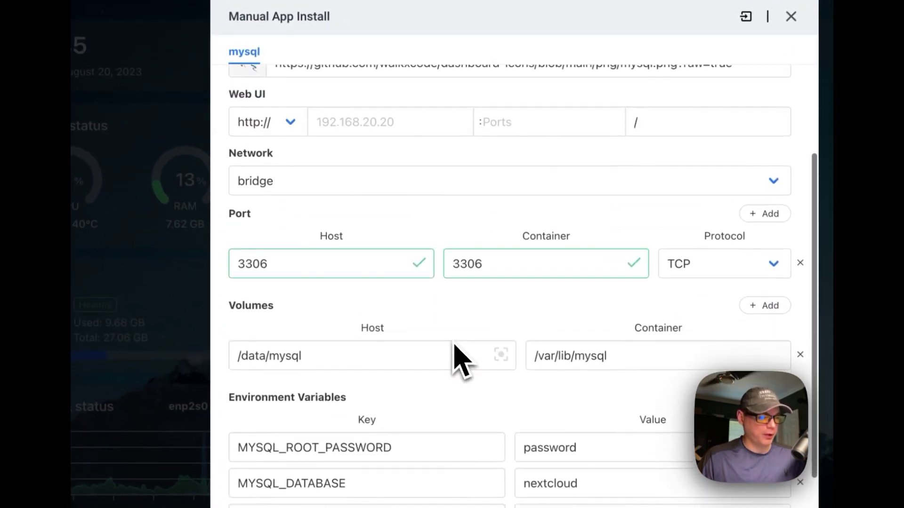
pyautogui.scroll(-4, 376, 312)
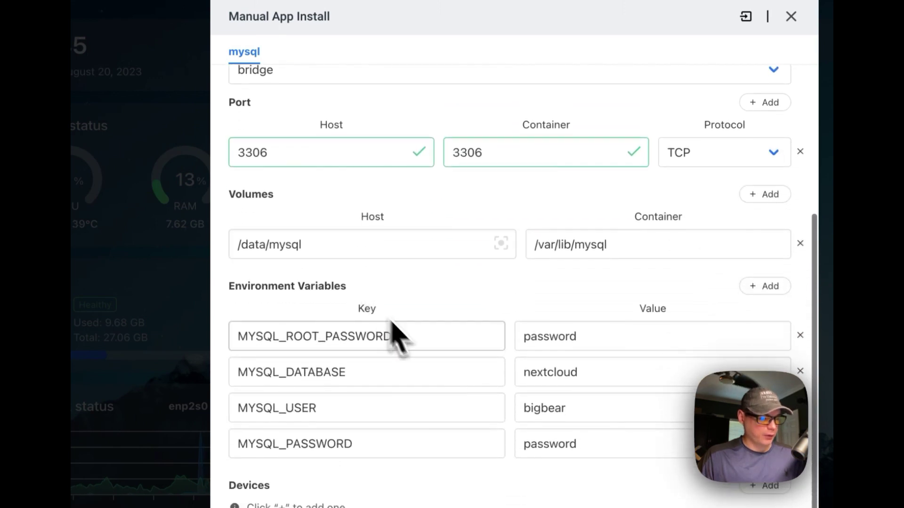
pyautogui.scroll(-5, 412, 349)
pyautogui.scroll(3, 430, 343)
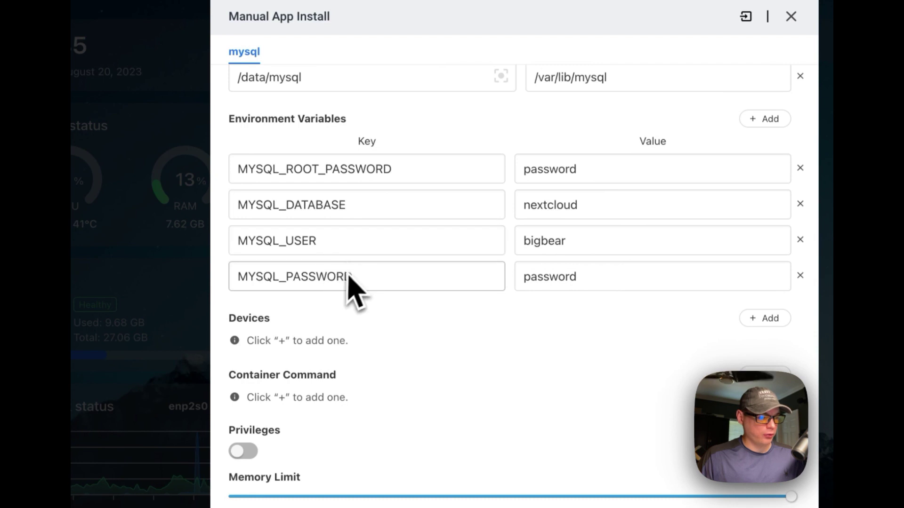
pyautogui.scroll(-2, 456, 305)
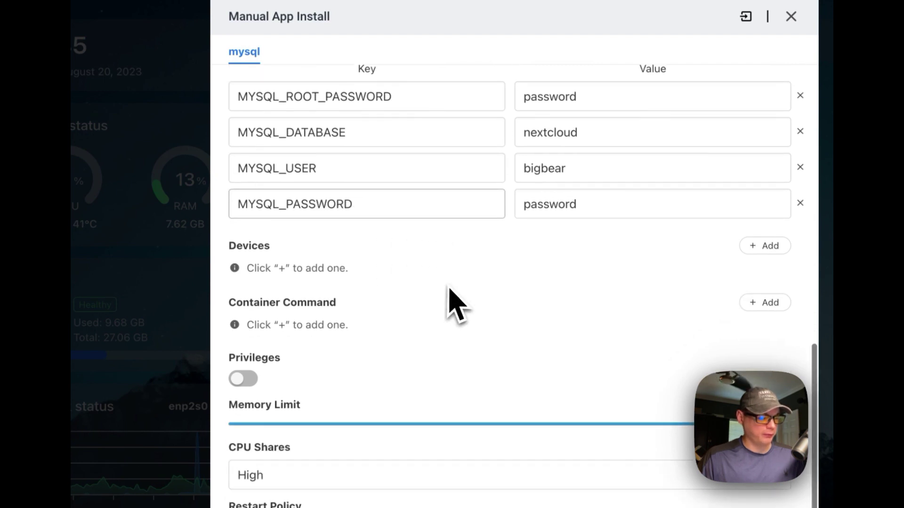
pyautogui.scroll(10, 450, 291)
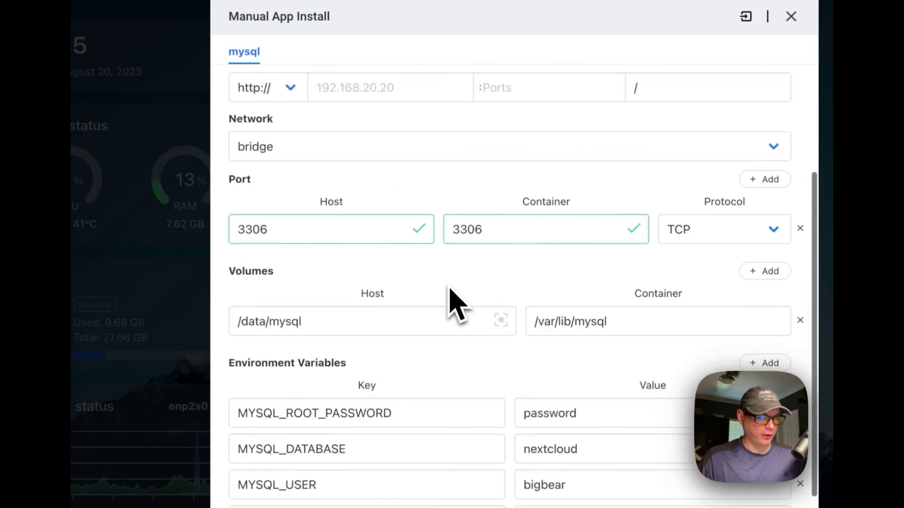
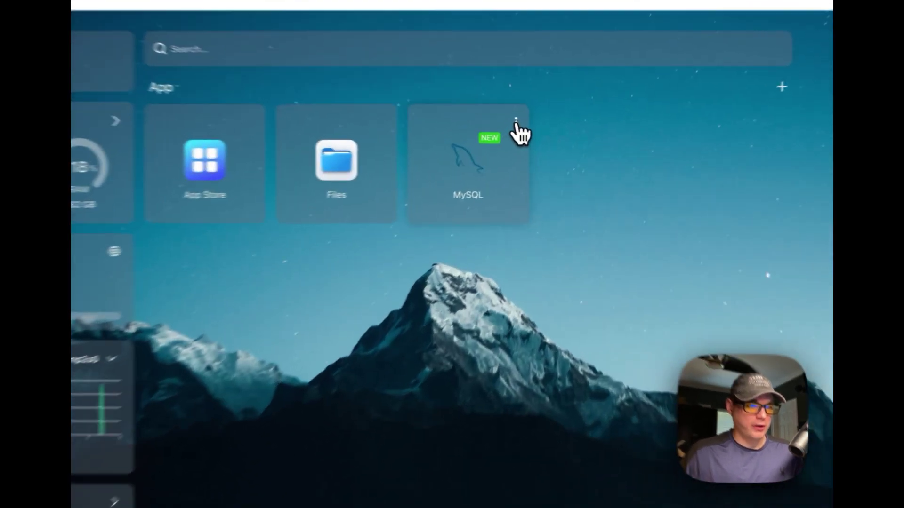
# Review the MySQL app's settings: mysql:8 image, port 3306 and the /data/mysql volume
pyautogui.click(545, 139)
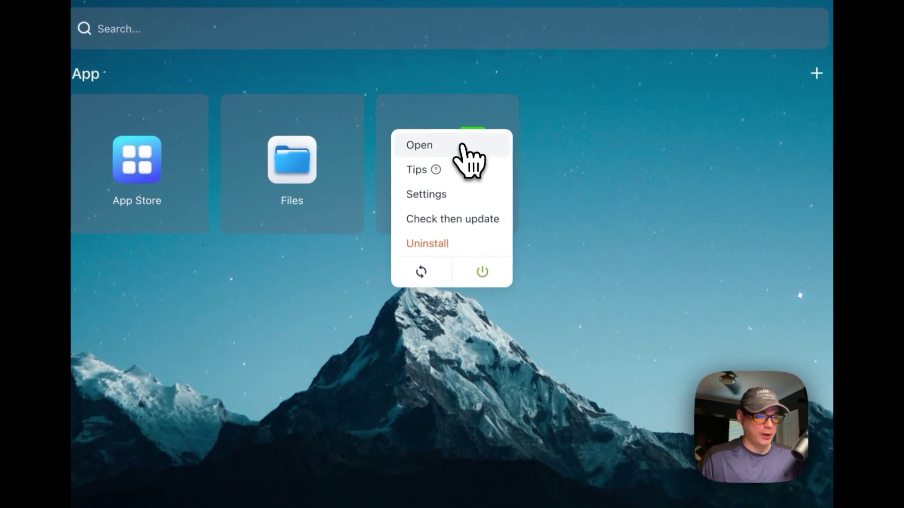
pyautogui.click(432, 170)
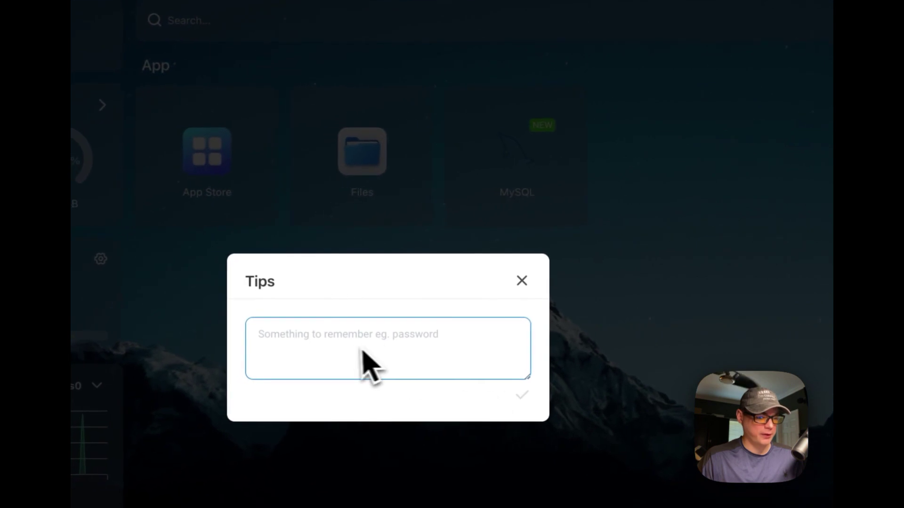
pyautogui.click(522, 281)
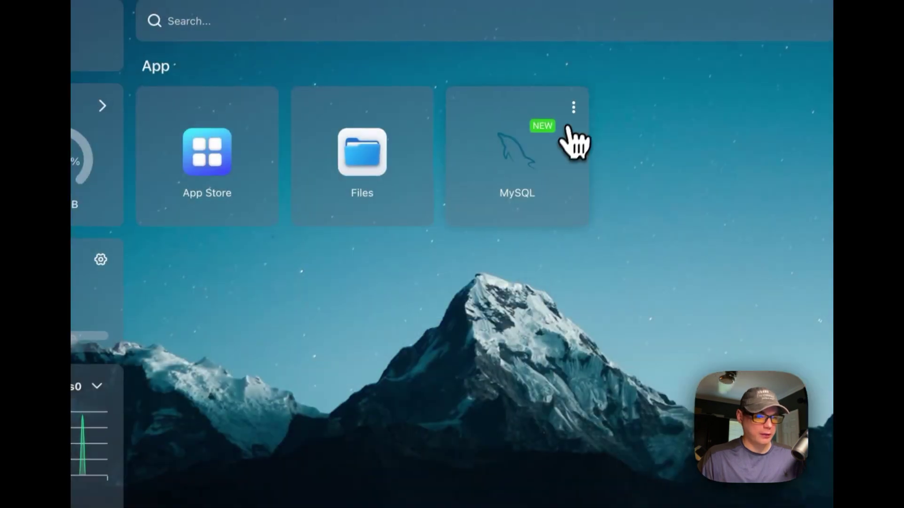
pyautogui.click(573, 105)
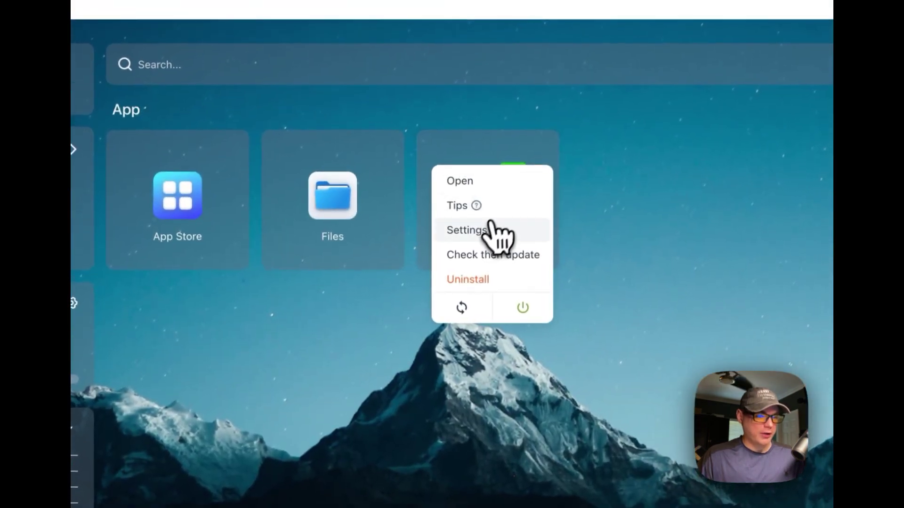
pyautogui.click(491, 223)
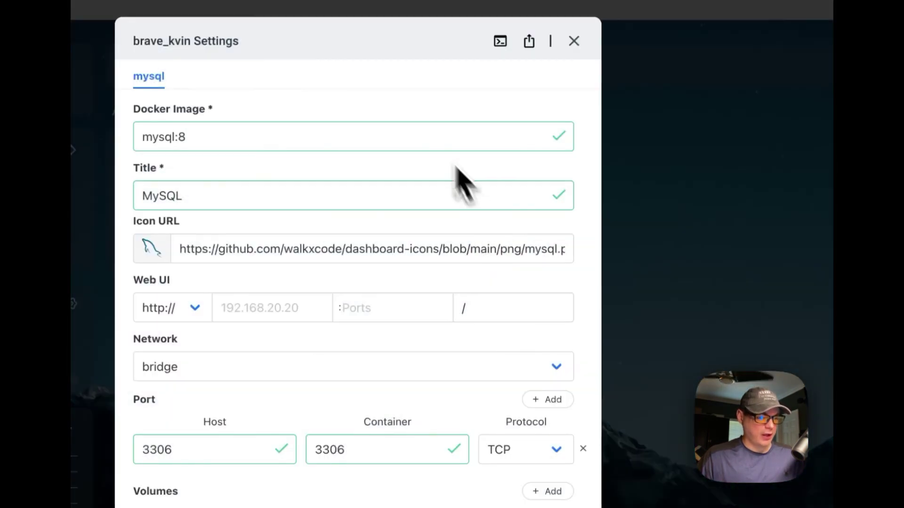
pyautogui.scroll(-10, 367, 271)
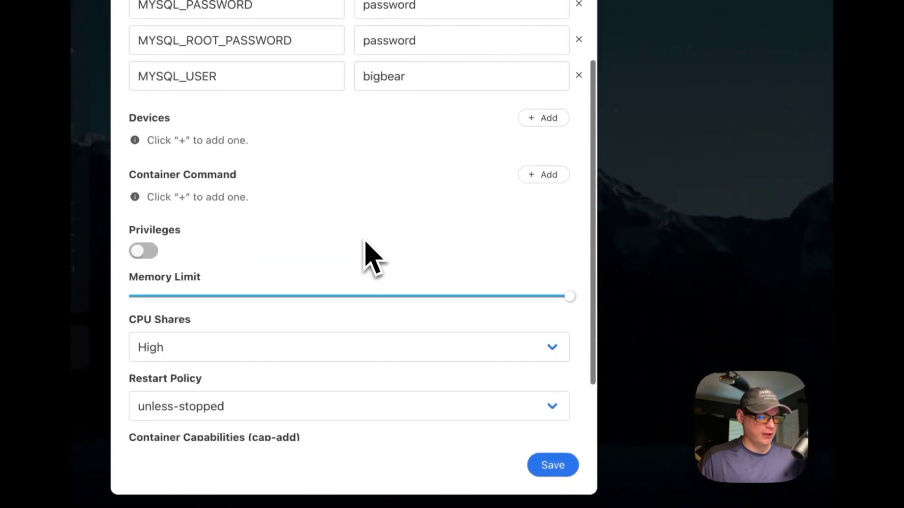
pyautogui.scroll(10, 368, 141)
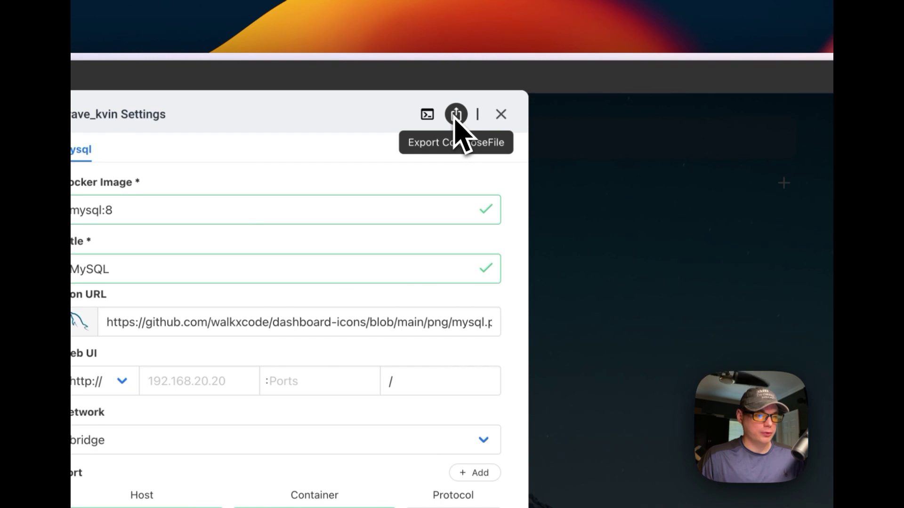
# Close MySQL's settings, confirm the app is up to date, and stop MySQL
pyautogui.click(516, 117)
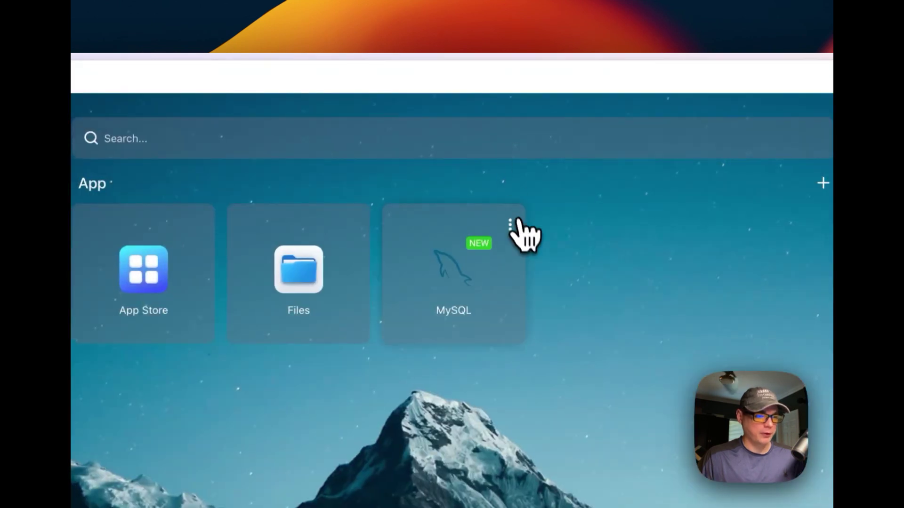
pyautogui.click(511, 226)
pyautogui.click(459, 328)
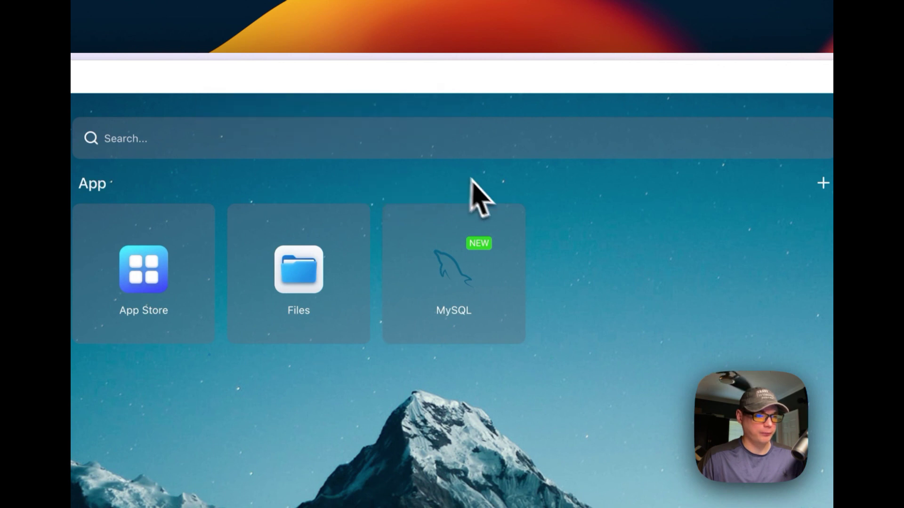
pyautogui.click(511, 224)
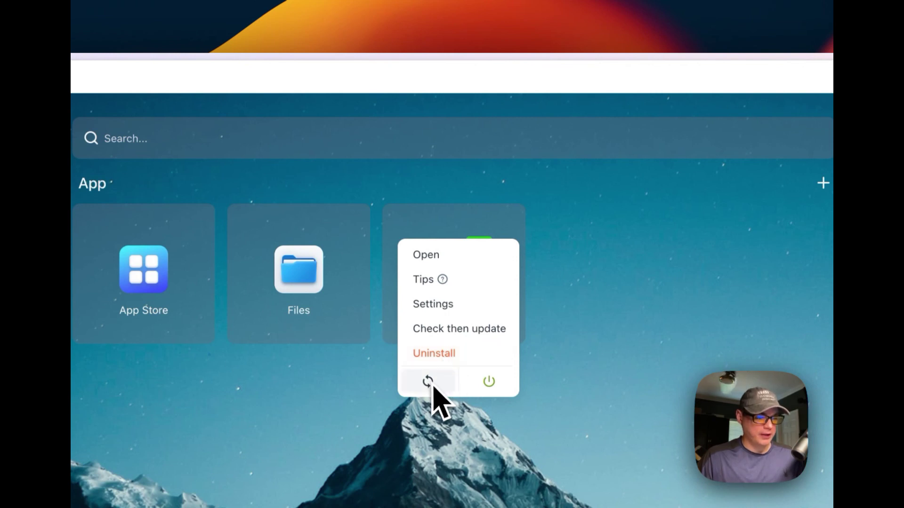
pyautogui.click(486, 387)
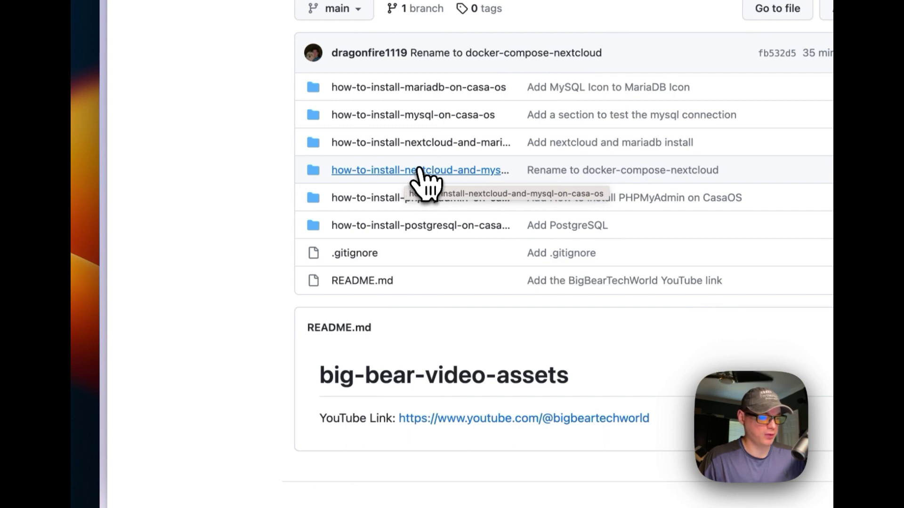
# Open docker-compose-nextcloud.yaml and highlight the version, services, nextcloud service name and image lines
pyautogui.click(418, 171)
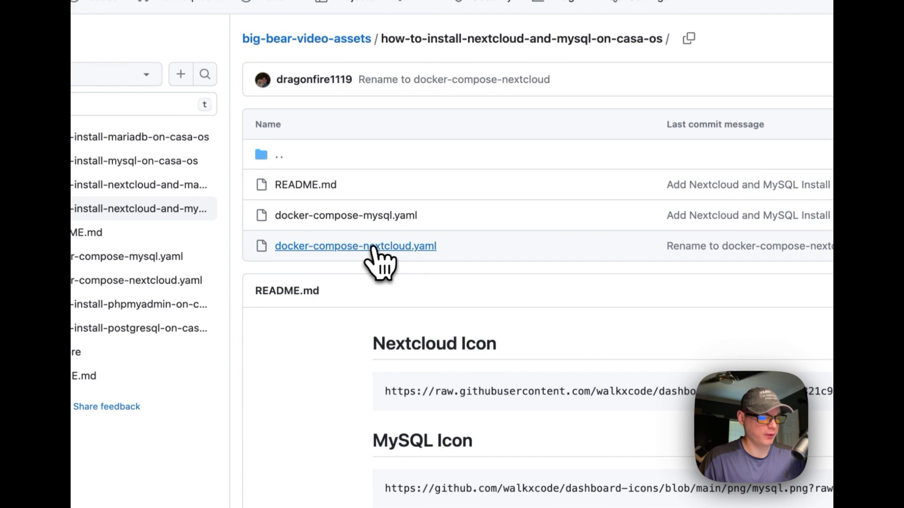
pyautogui.click(363, 250)
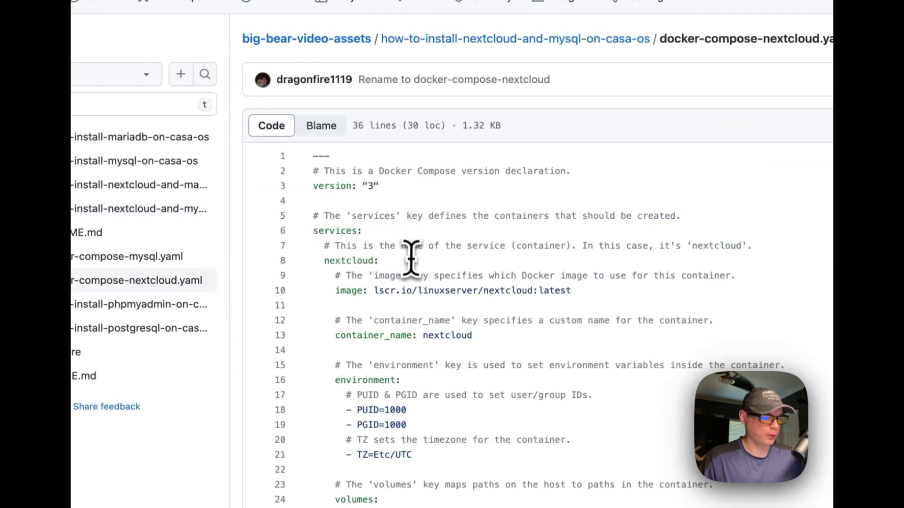
pyautogui.scroll(-2, 410, 260)
pyautogui.moveTo(313, 111); pyautogui.dragTo(380, 133)
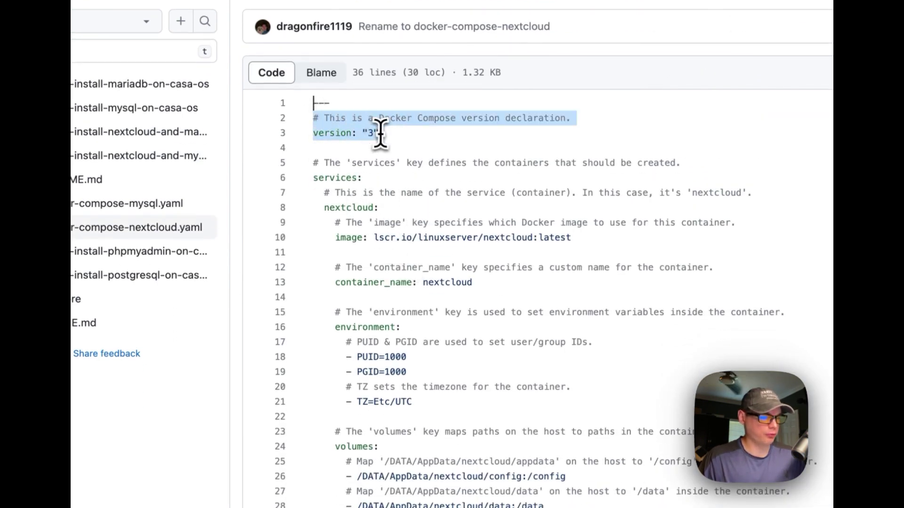
pyautogui.click(313, 182)
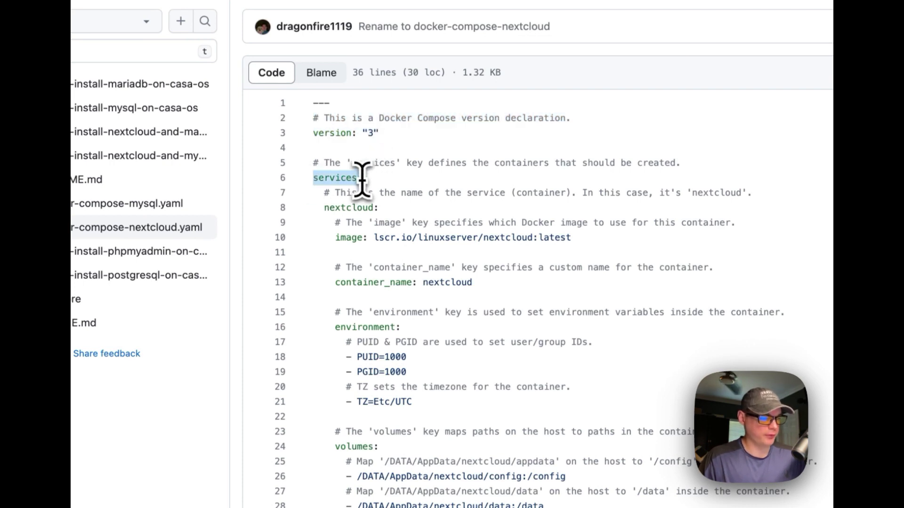
pyautogui.moveTo(323, 207); pyautogui.dragTo(393, 206)
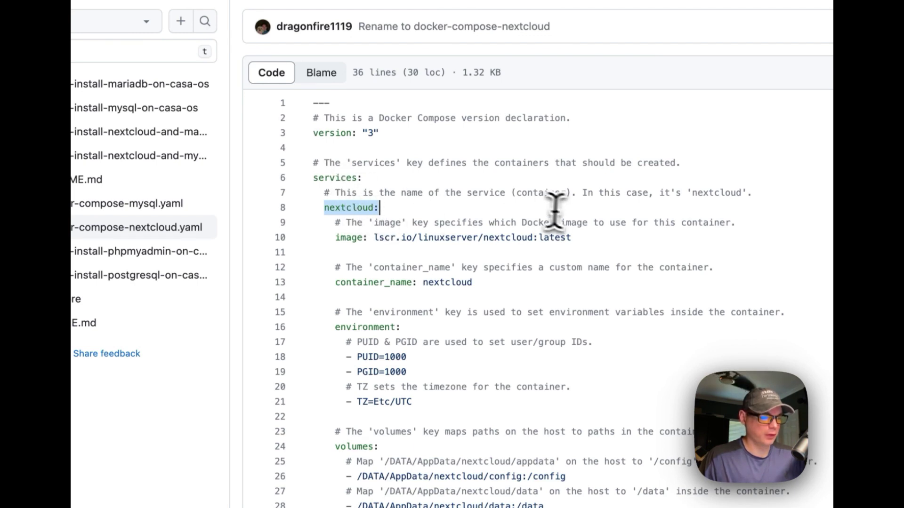
pyautogui.tripleClick(338, 238)
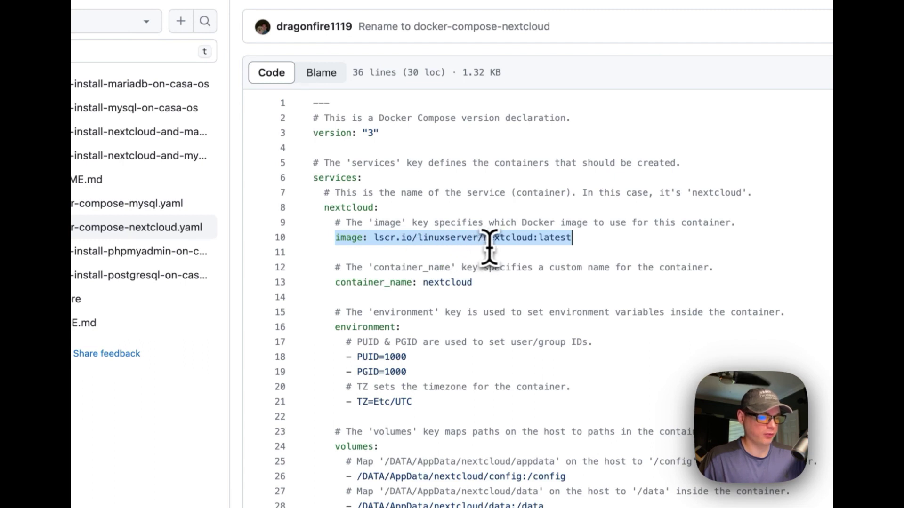
pyautogui.click(556, 238)
pyautogui.scroll(-1, 455, 301)
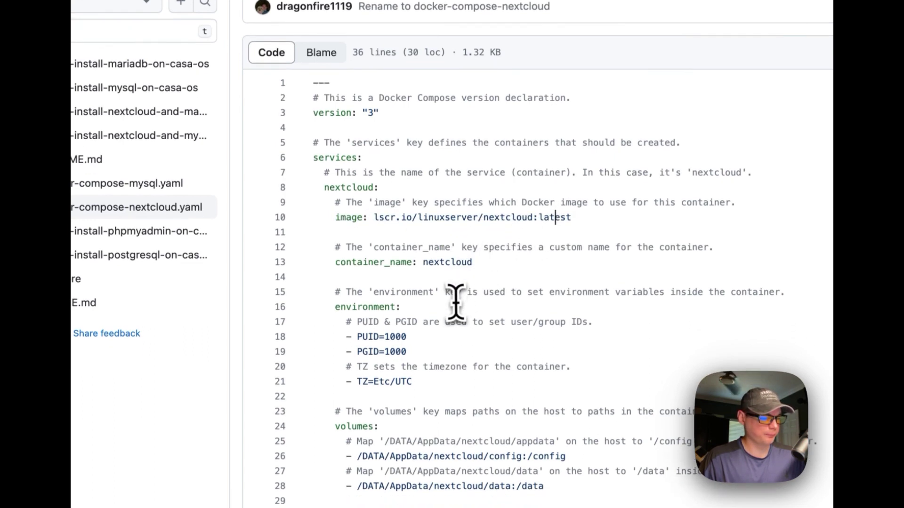
# Highlight the container_name setting, the environment block and the TZ=Etc/UTC timezone
pyautogui.moveTo(335, 262); pyautogui.dragTo(473, 262)
pyautogui.press('Right')
pyautogui.moveTo(336, 308); pyautogui.dragTo(423, 376)
pyautogui.click(395, 330)
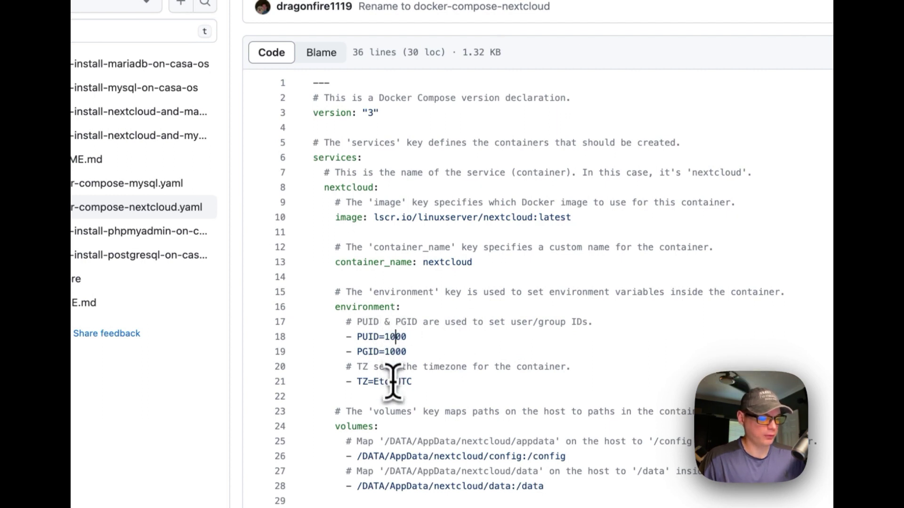
pyautogui.moveTo(361, 381); pyautogui.dragTo(425, 383)
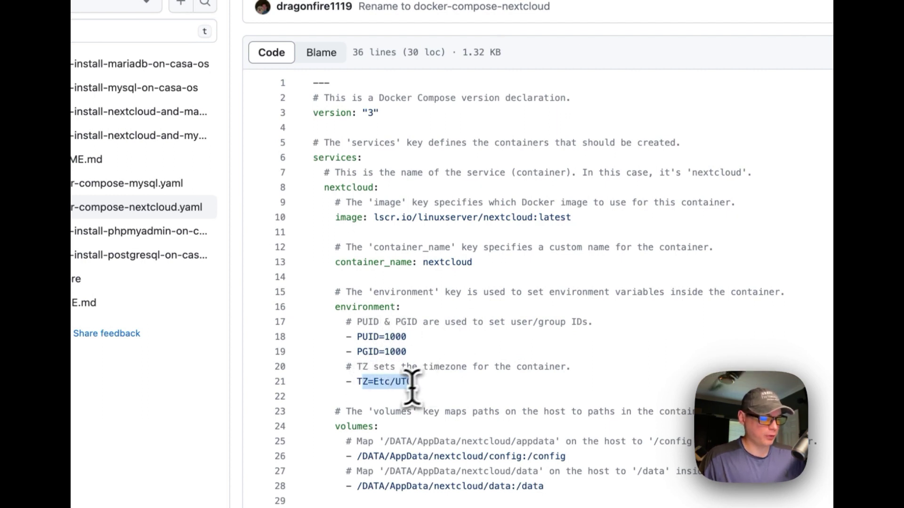
pyautogui.scroll(-5, 395, 396)
# Highlight the volumes block's host and /config, /data container paths, then the ports block
pyautogui.moveTo(324, 207); pyautogui.dragTo(536, 275)
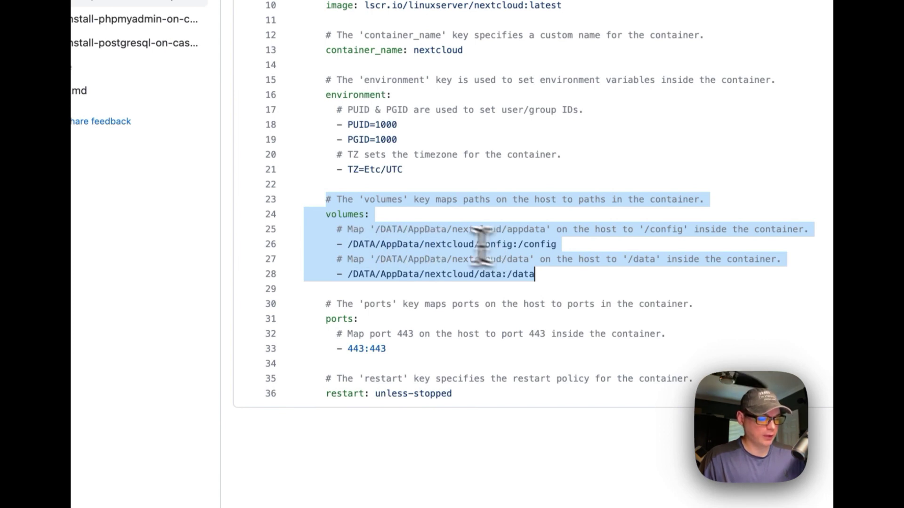
pyautogui.moveTo(348, 244); pyautogui.dragTo(514, 244)
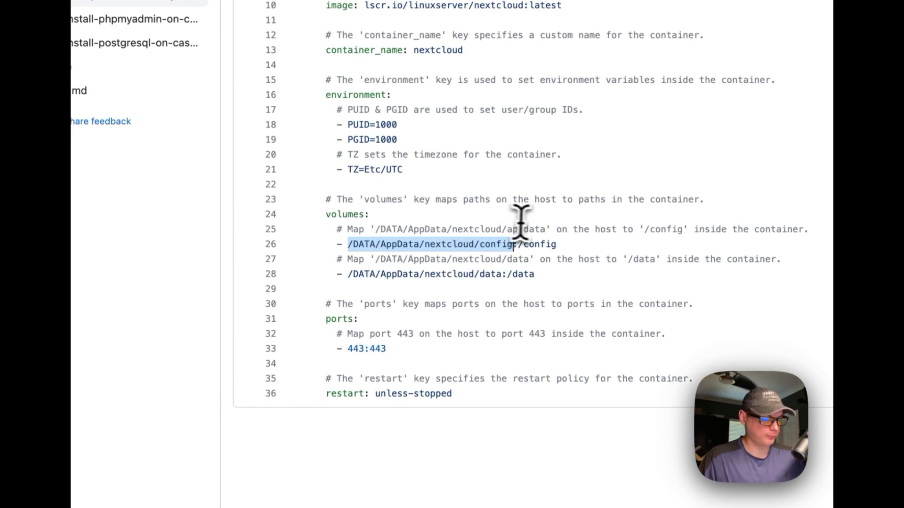
pyautogui.moveTo(516, 244); pyautogui.dragTo(582, 245)
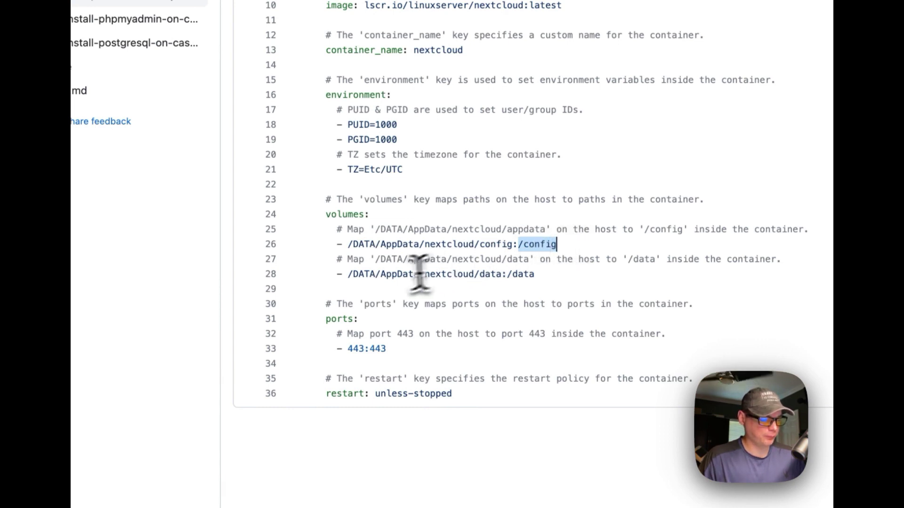
pyautogui.moveTo(348, 274); pyautogui.dragTo(501, 275)
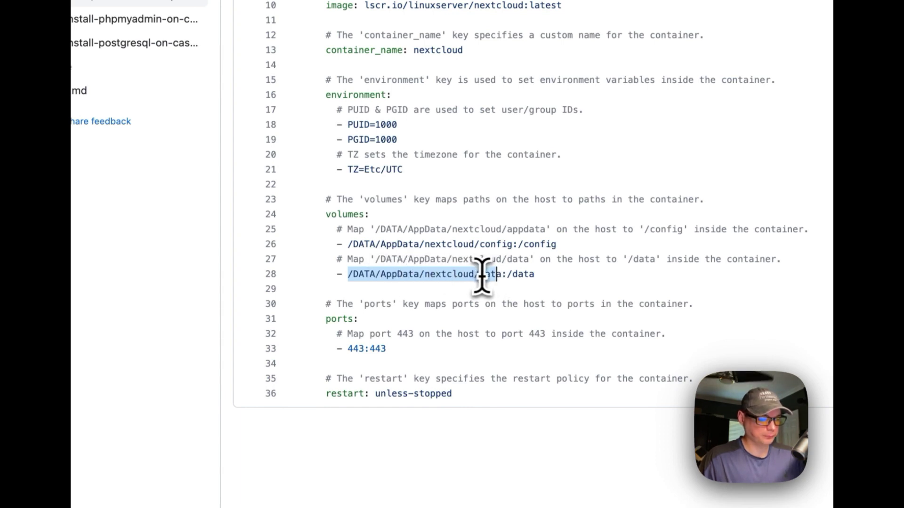
pyautogui.click(505, 275)
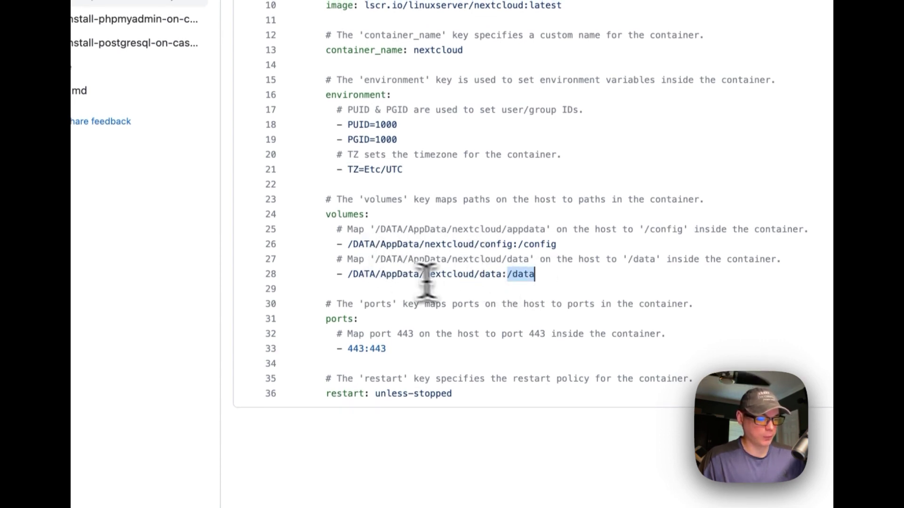
pyautogui.moveTo(320, 304); pyautogui.dragTo(410, 350)
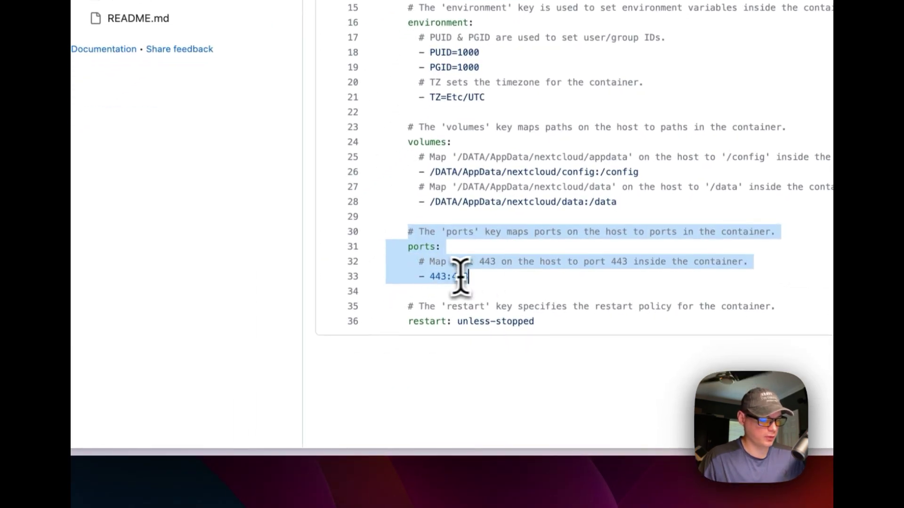
# Point out host port 443 and the unless-stopped restart policy, then copy the raw compose file
pyautogui.click(436, 276)
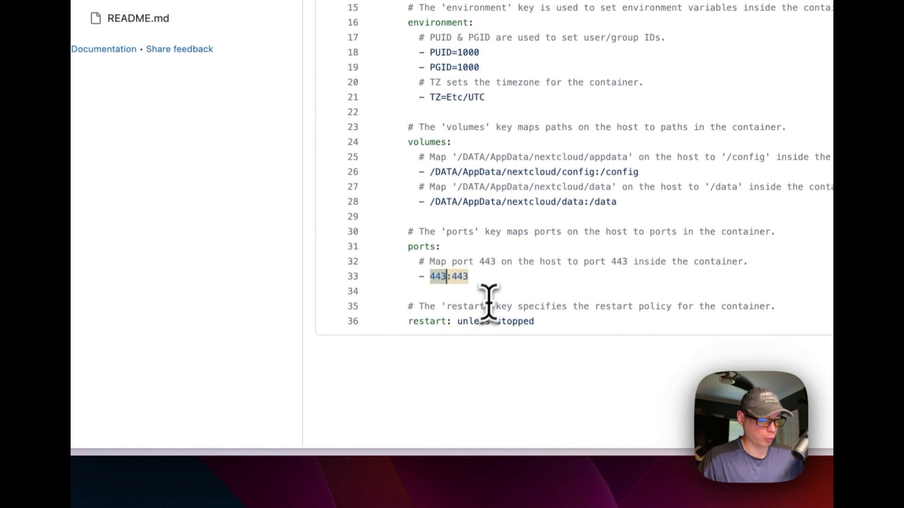
pyautogui.hscroll(2, 397, 309)
pyautogui.moveTo(390, 306); pyautogui.dragTo(515, 322)
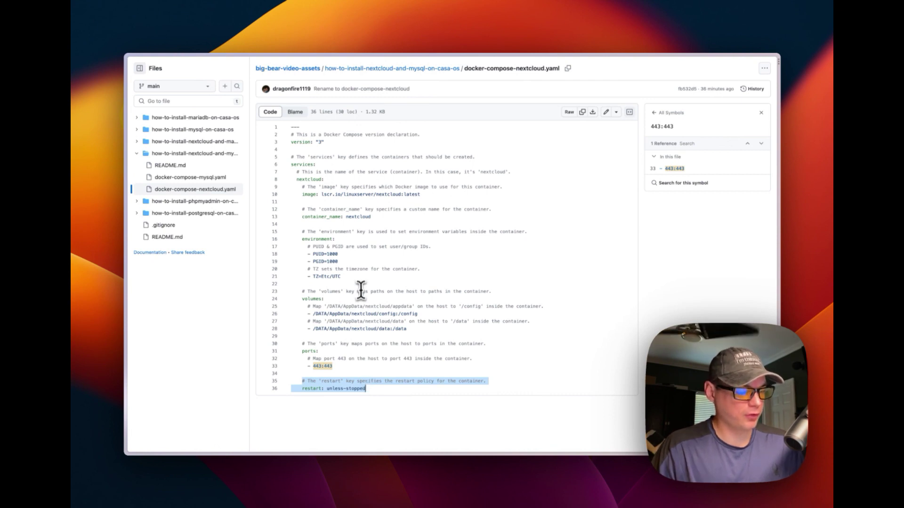
pyautogui.scroll(1, 361, 290)
pyautogui.scroll(-1, 357, 300)
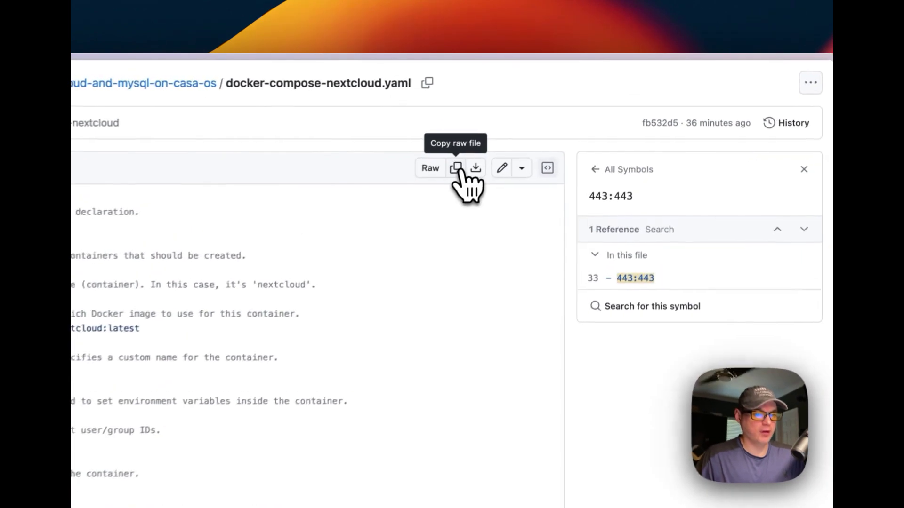
pyautogui.click(582, 113)
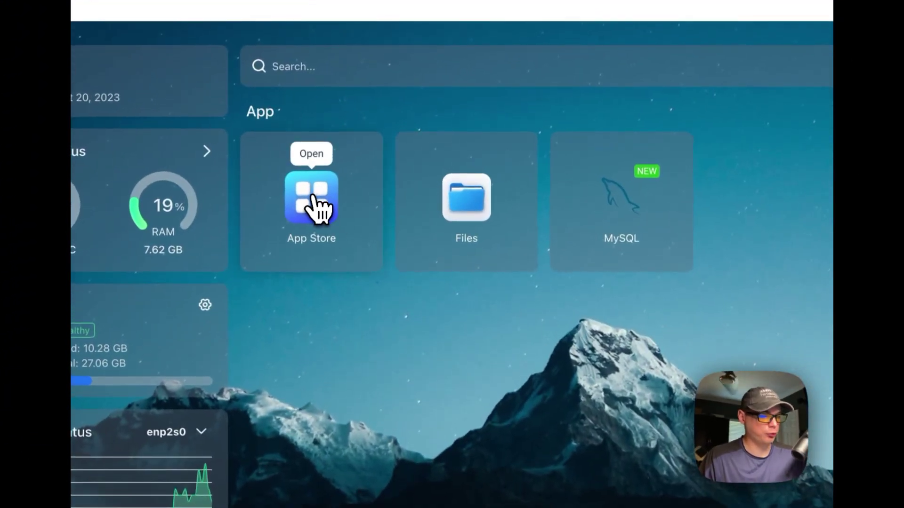
# Import the pasted Nextcloud compose YAML into a custom CasaOS app install and title it Nextcloud
pyautogui.click(314, 202)
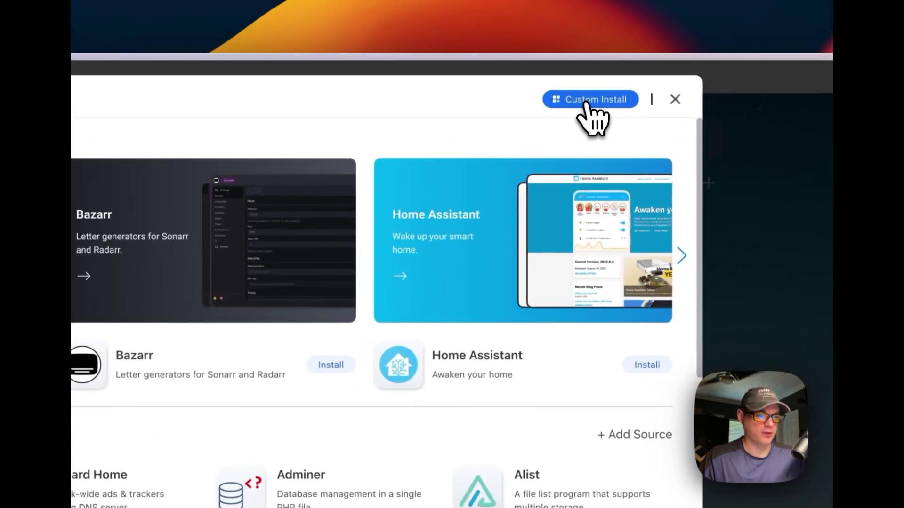
pyautogui.click(588, 100)
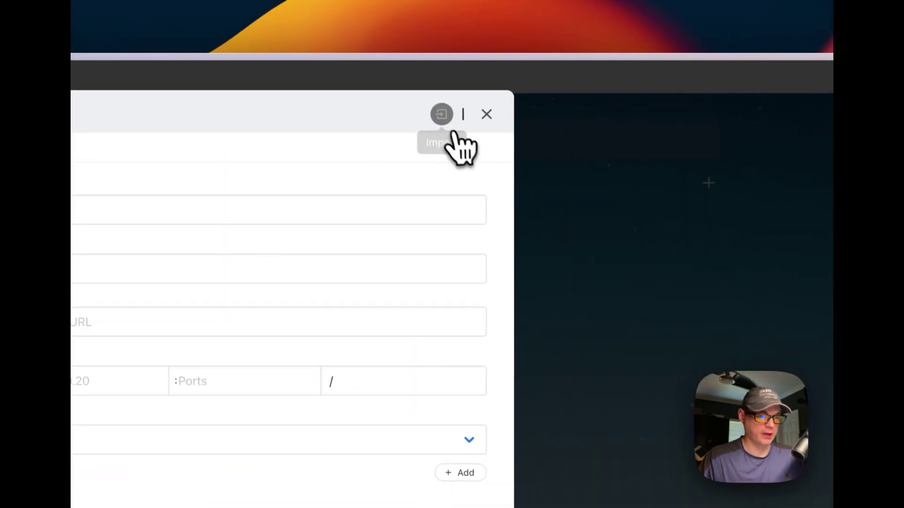
pyautogui.click(442, 115)
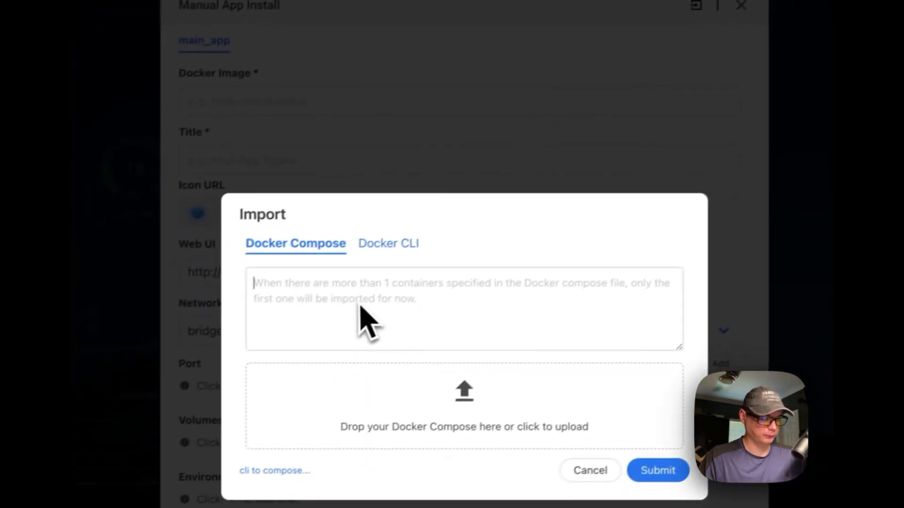
pyautogui.hotkey('ctrl', 'v')
pyautogui.scroll(10, 377, 297)
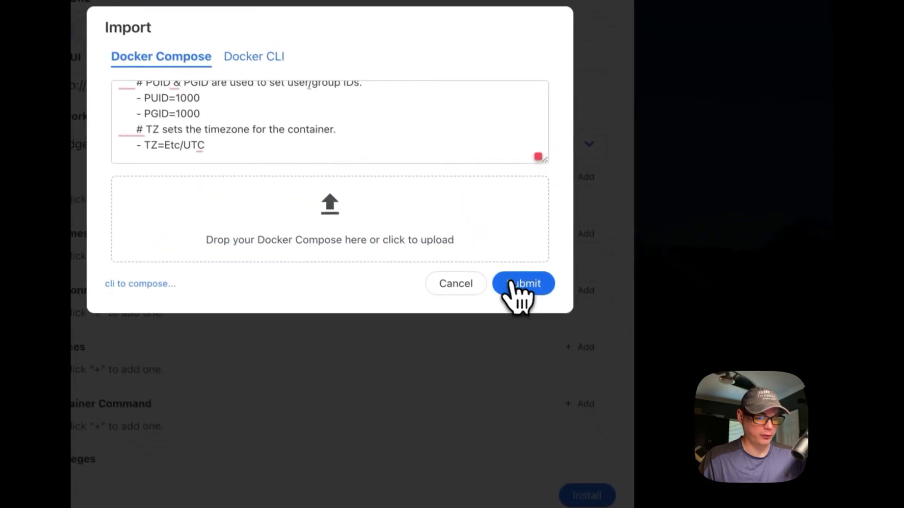
pyautogui.click(673, 463)
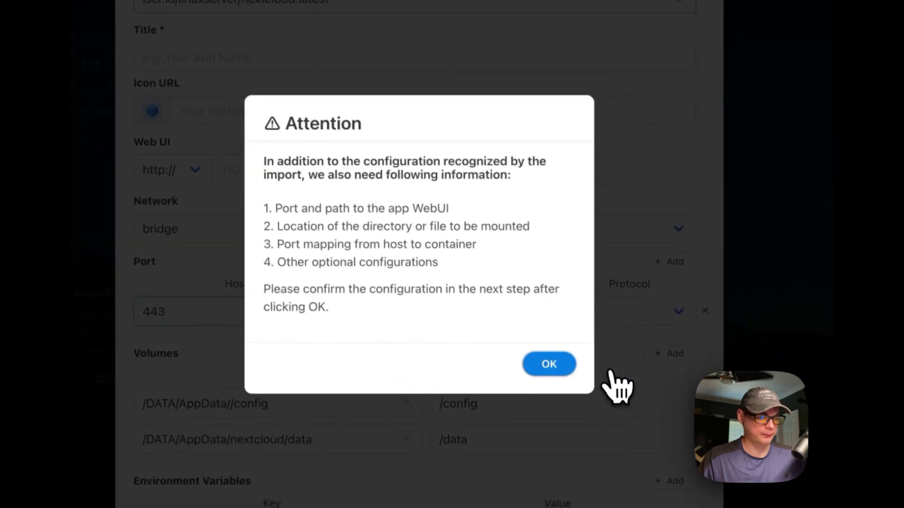
pyautogui.click(565, 365)
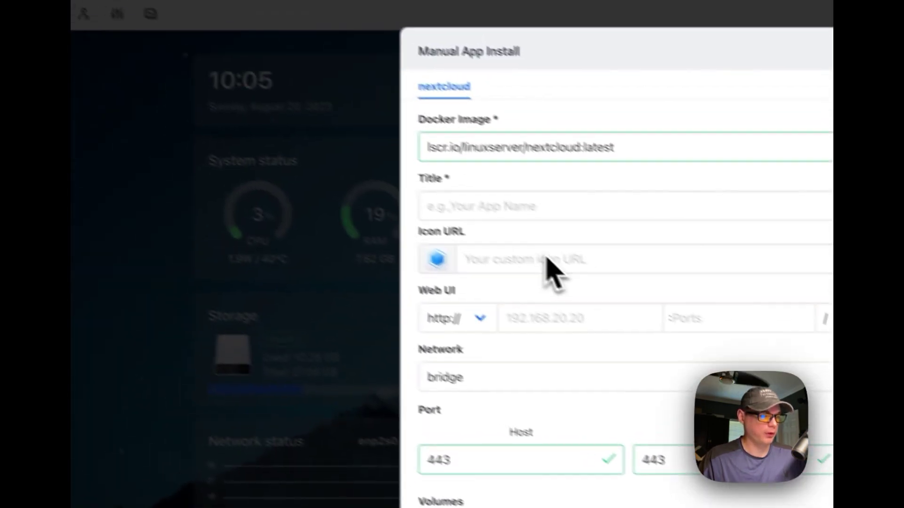
pyautogui.click(211, 70)
pyautogui.write('Nextcloud')
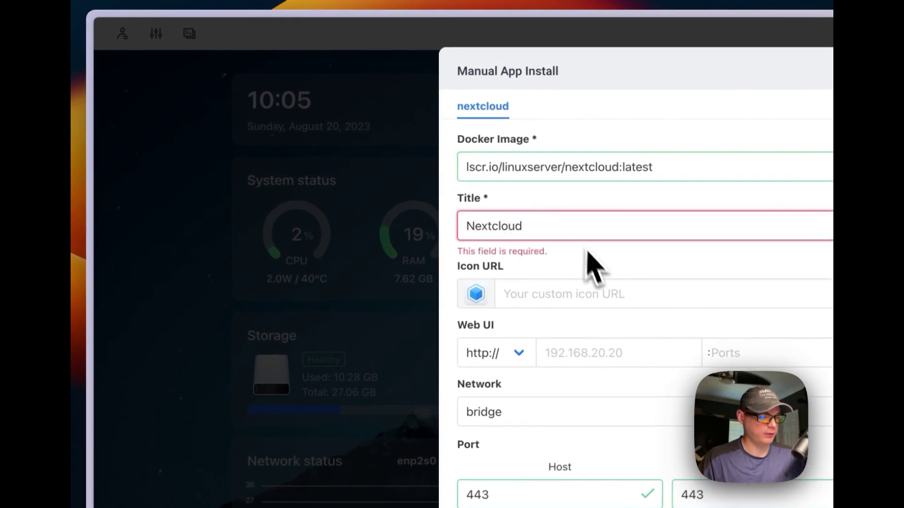
# Copy the Nextcloud icon URL from the GitHub README into the install form's Icon URL field
pyautogui.click(570, 293)
pyautogui.moveTo(132, 282)
pyautogui.click(180, 242)
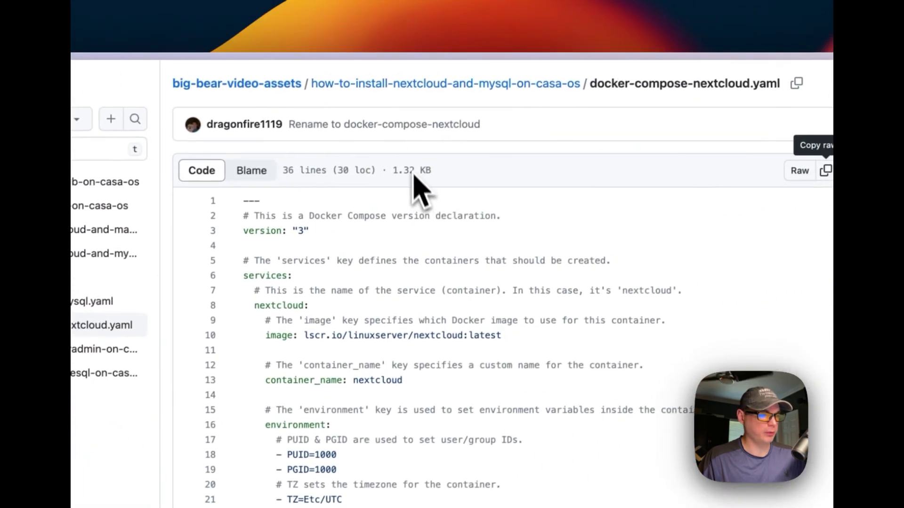
pyautogui.click(399, 90)
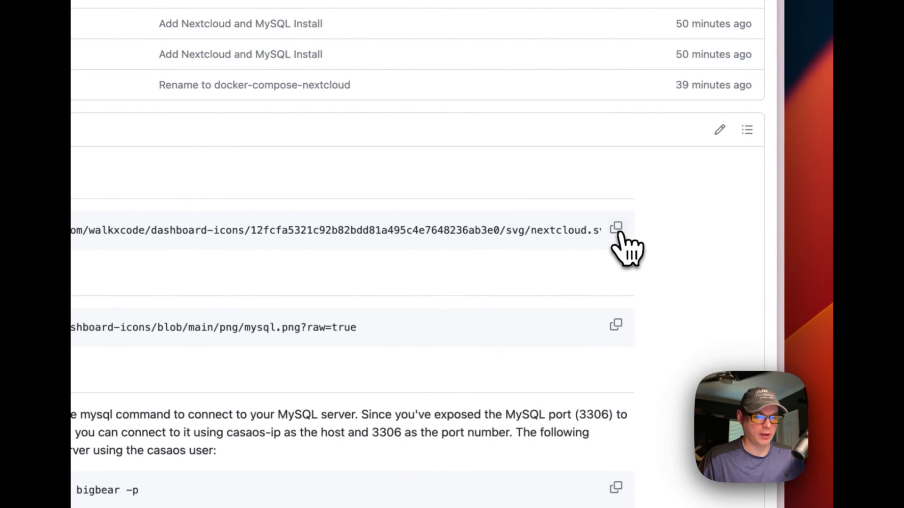
pyautogui.click(617, 229)
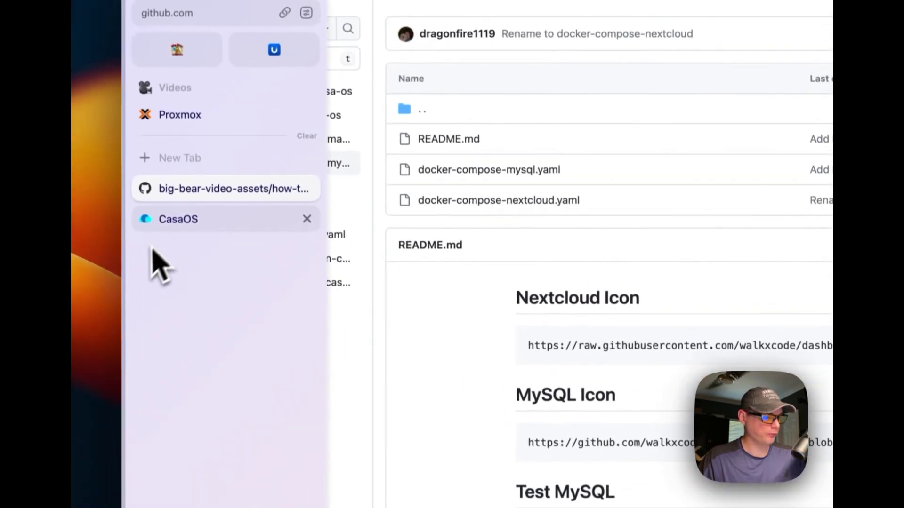
pyautogui.click(167, 227)
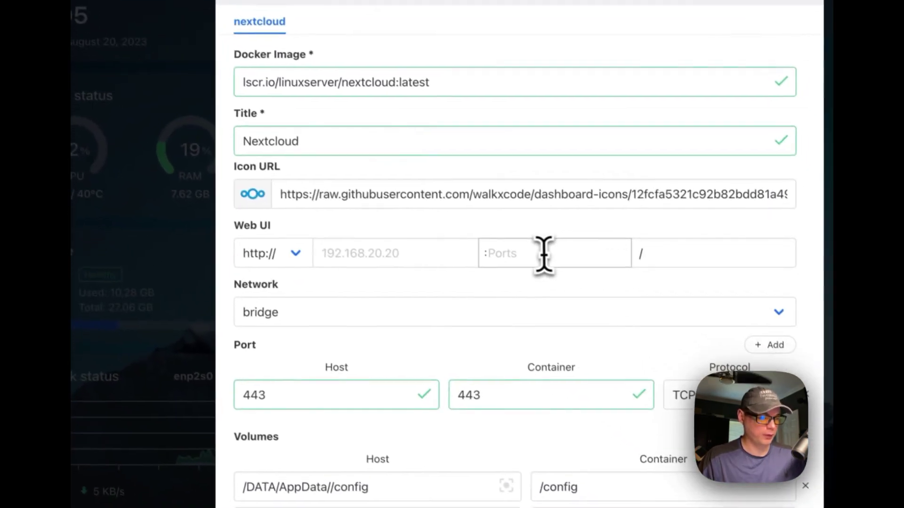
# Set the web UI to https on port 443 and add nextcloud to the config volume path
pyautogui.click(643, 337)
pyautogui.click(522, 282)
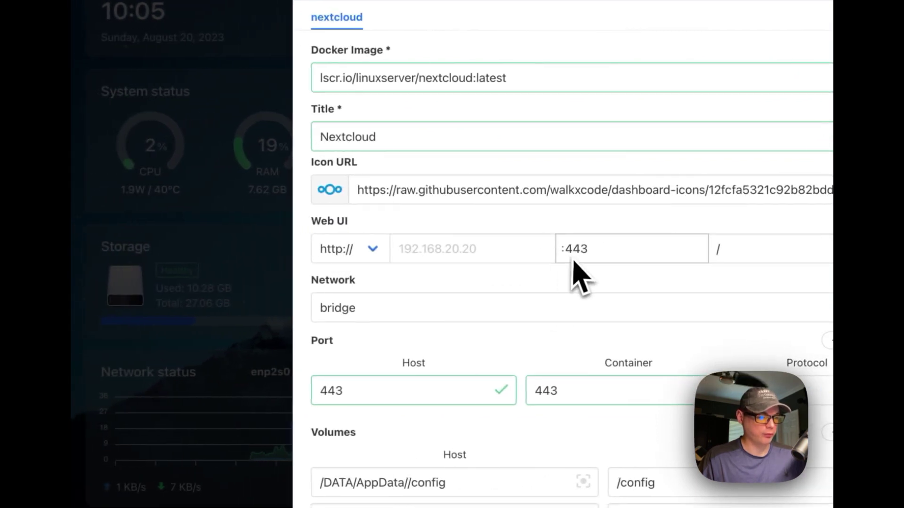
pyautogui.click(367, 256)
pyautogui.click(348, 270)
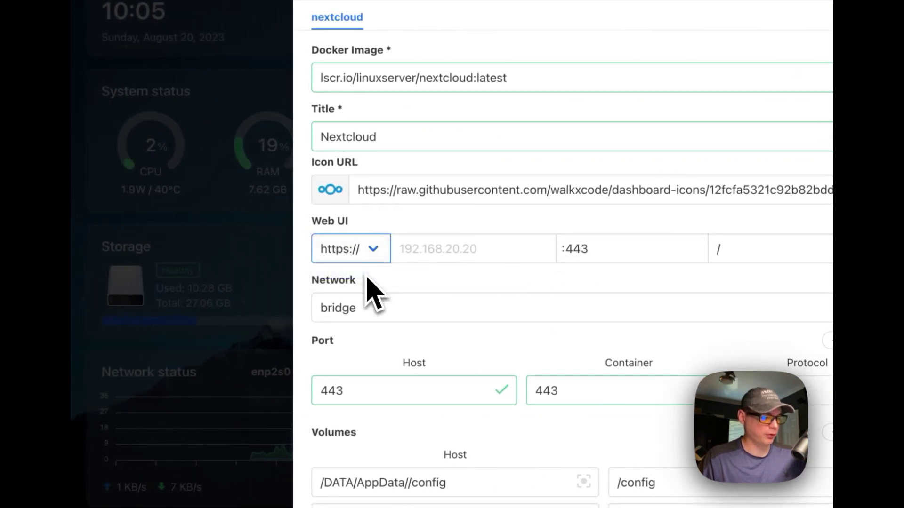
pyautogui.scroll(-5, 443, 292)
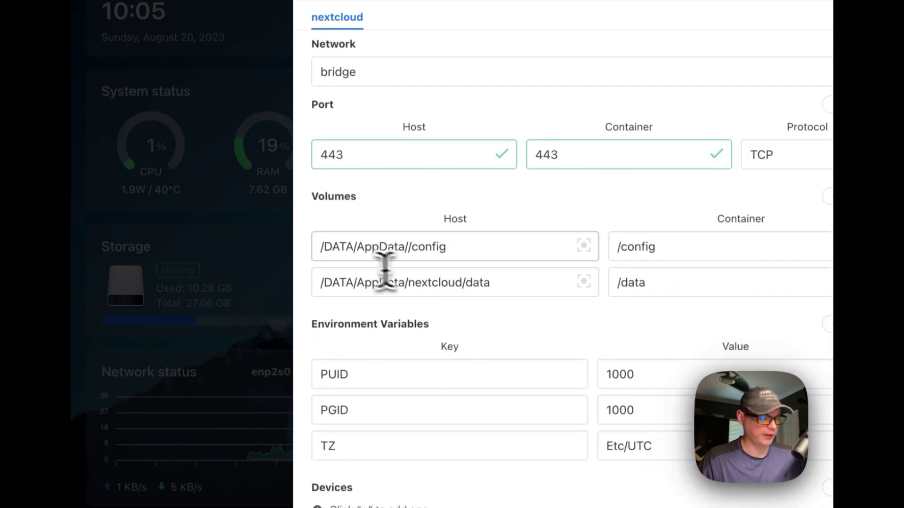
pyautogui.click(407, 247)
pyautogui.write('nextcloud')
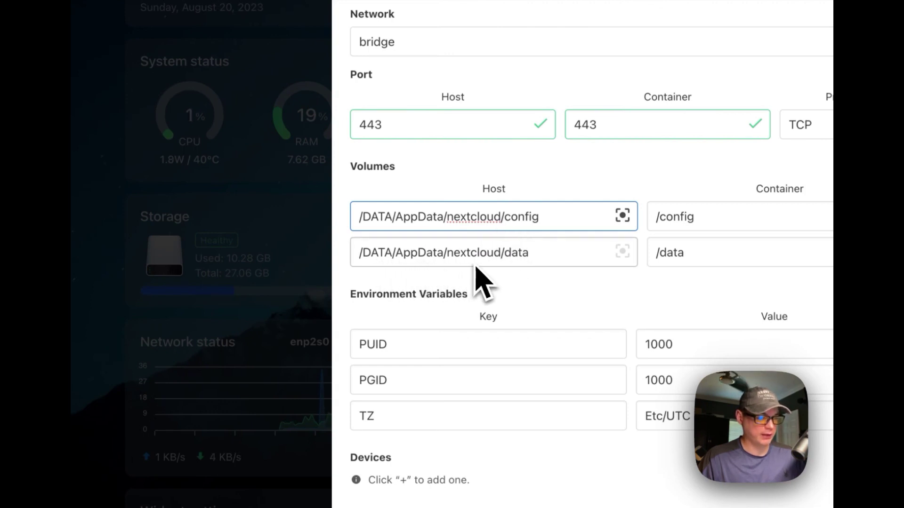
# Install the Nextcloud app and let the installation finish in the background
pyautogui.scroll(-2, 528, 283)
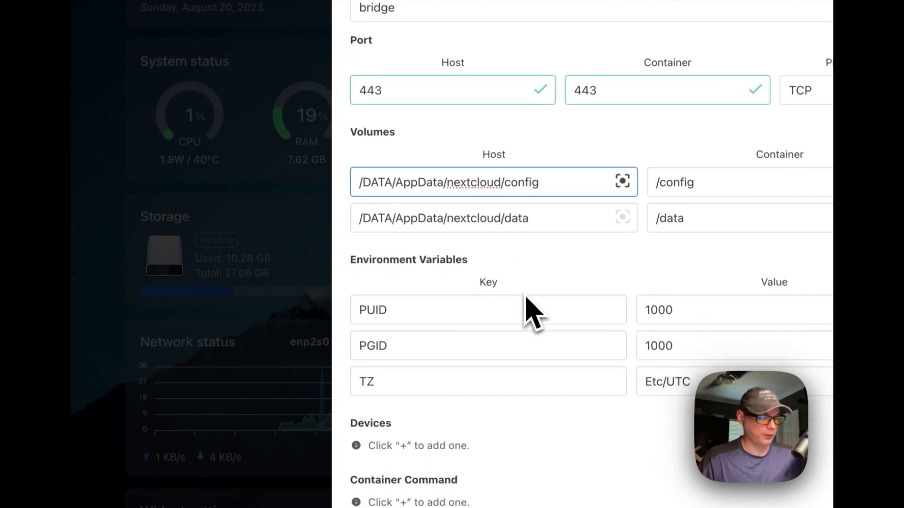
pyautogui.scroll(-4, 526, 302)
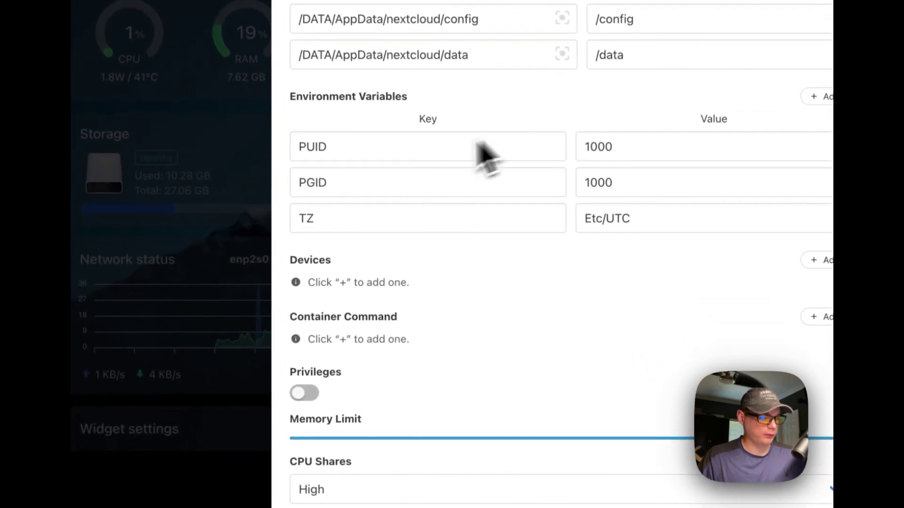
pyautogui.scroll(-6, 518, 269)
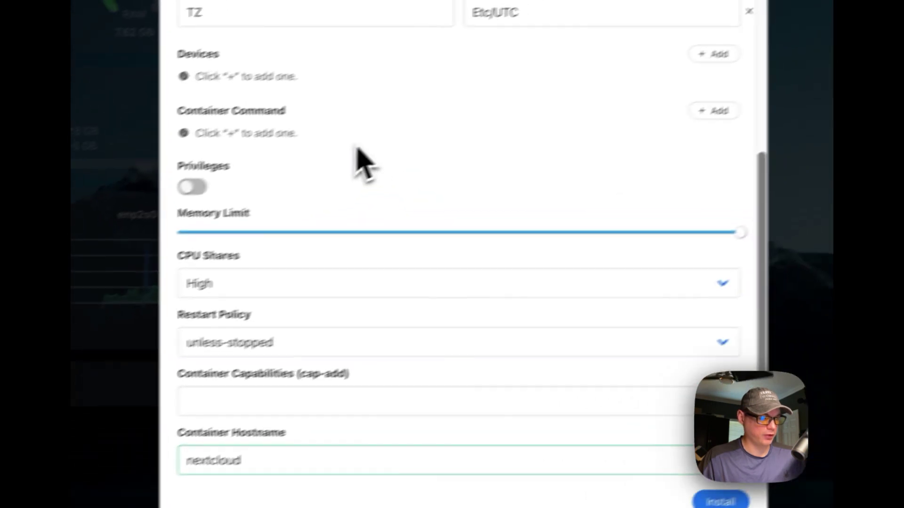
pyautogui.scroll(15, 358, 151)
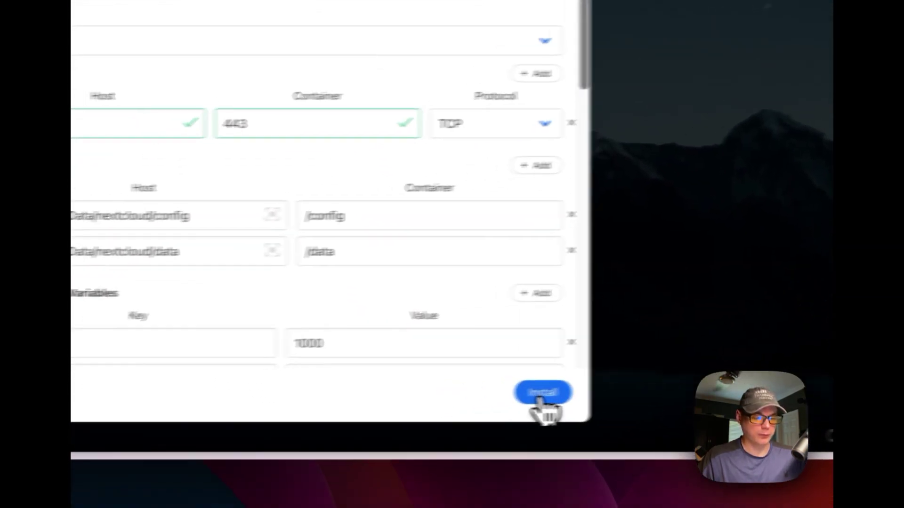
pyautogui.click(540, 394)
pyautogui.click(522, 155)
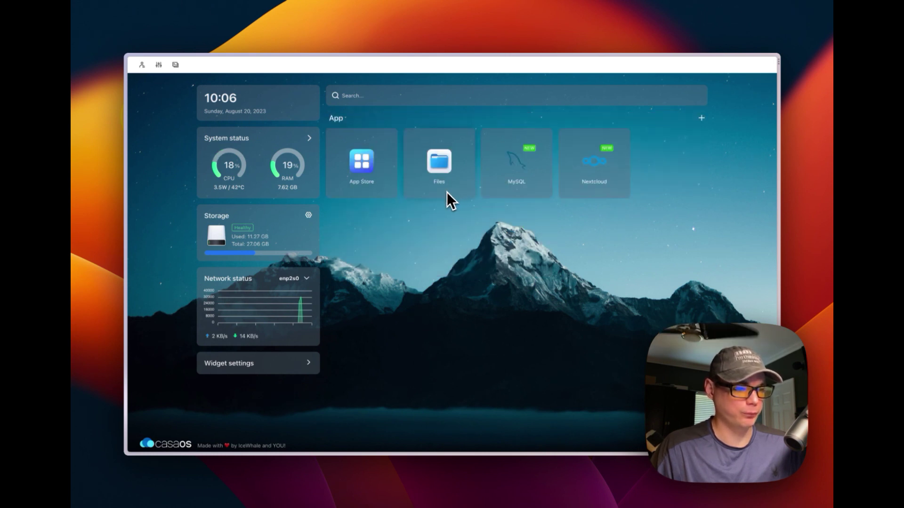
pyautogui.moveTo(576, 169)
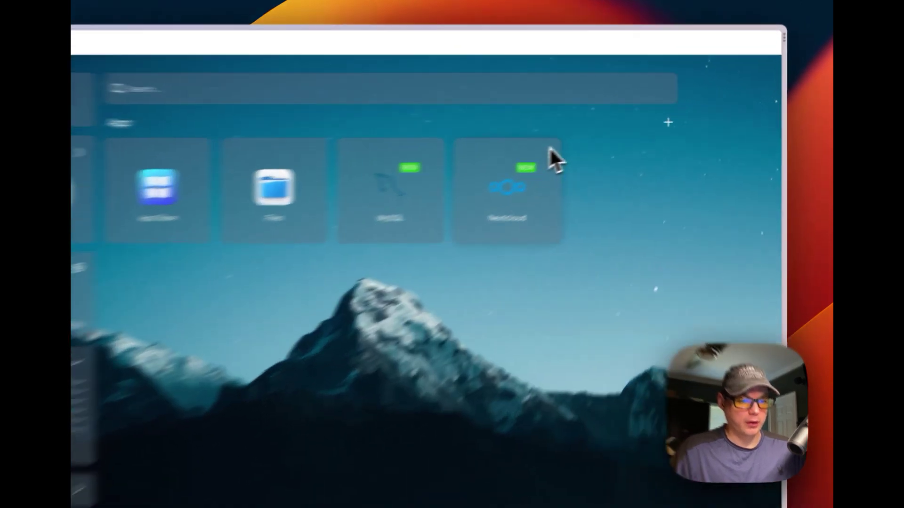
# Review Nextcloud's settings (linuxserver image, port 443, PUID/PGID 1000), close them, then launch Nextcloud
pyautogui.click(622, 138)
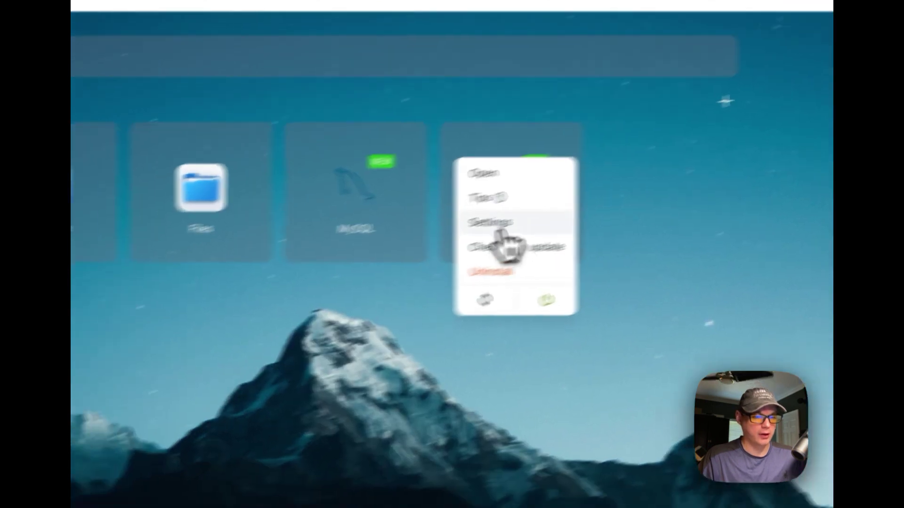
pyautogui.click(409, 249)
pyautogui.scroll(-1, 330, 283)
pyautogui.scroll(-8, 310, 377)
pyautogui.scroll(8, 311, 396)
pyautogui.click(468, 100)
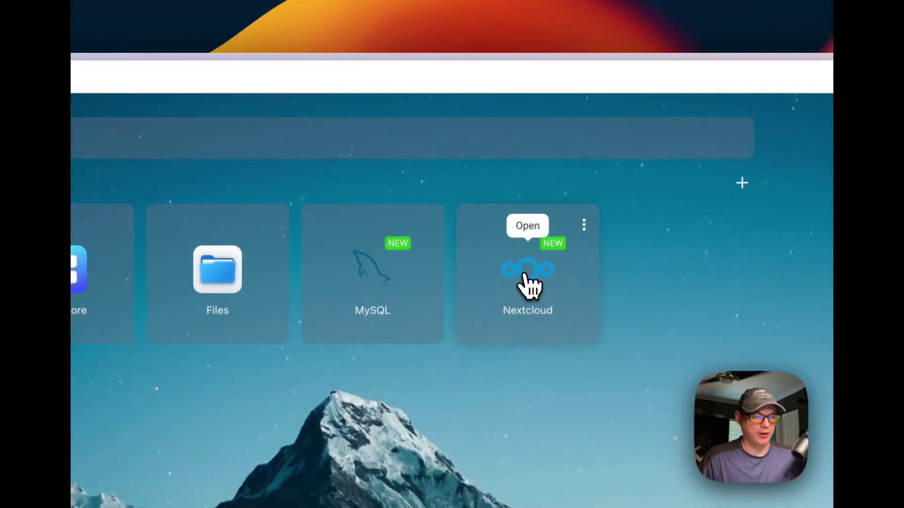
pyautogui.click(530, 285)
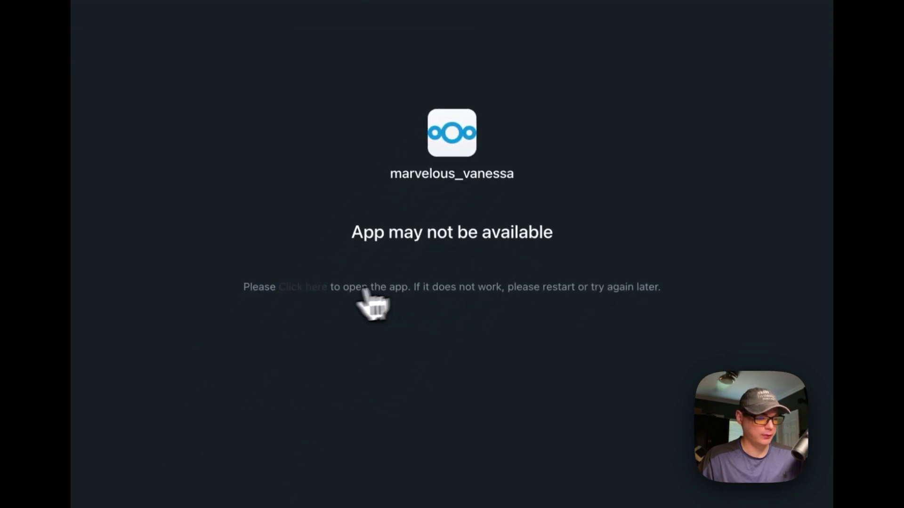
# Proceed past the certificate warning for 192.168.20.20 to Nextcloud's admin account setup page
pyautogui.click(313, 289)
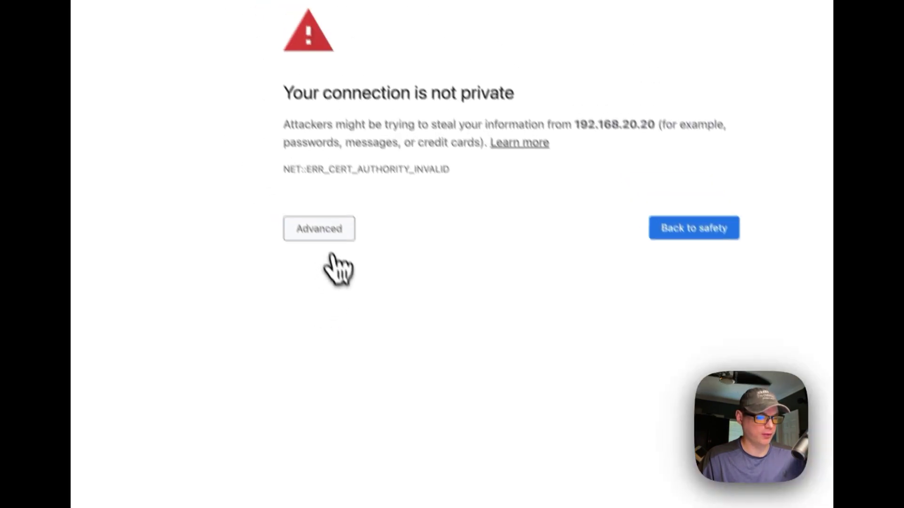
pyautogui.click(264, 150)
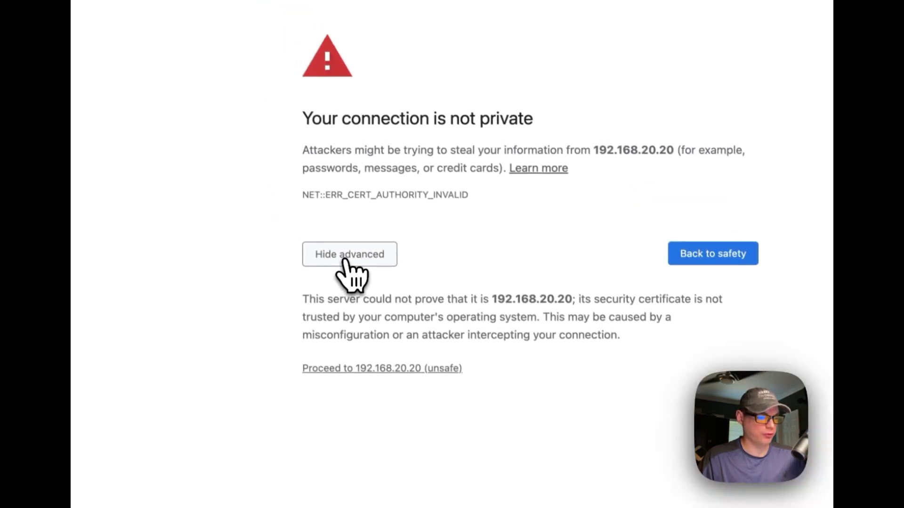
pyautogui.click(358, 372)
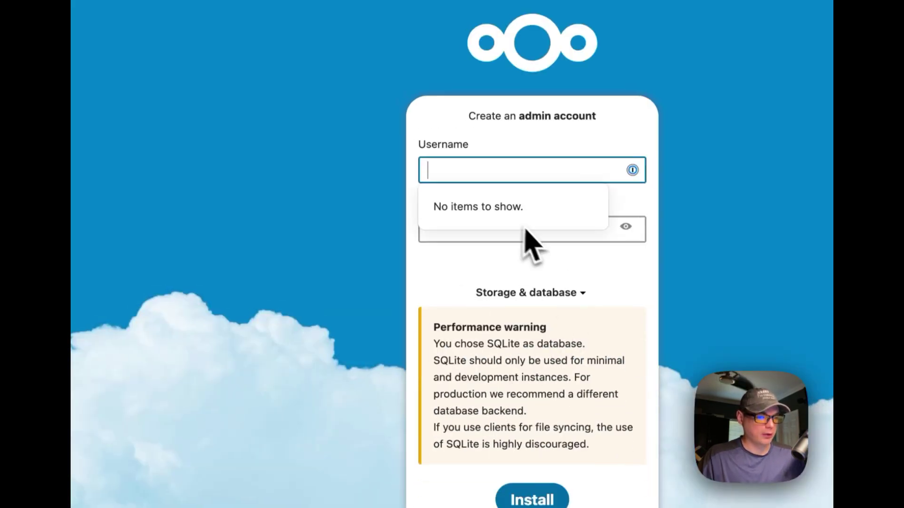
pyautogui.click(374, 286)
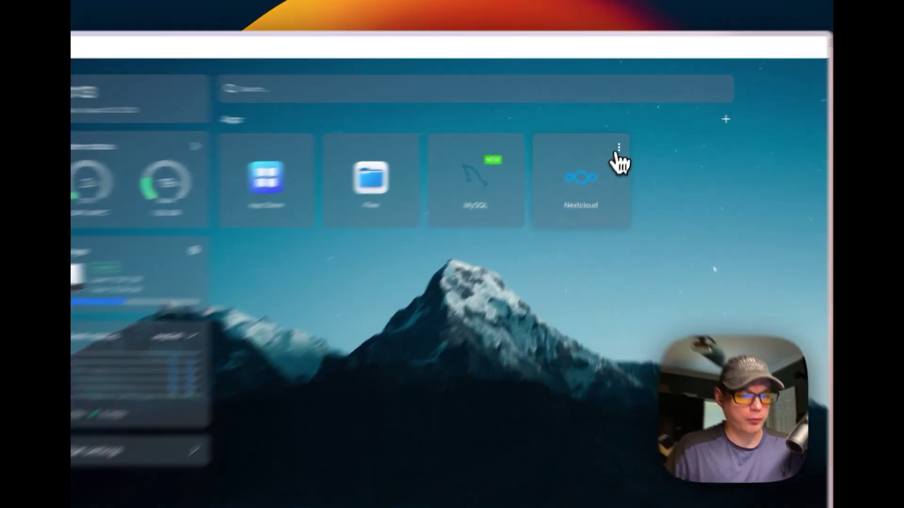
# Change Nextcloud's host port and web UI port from 443 to 7200 and save
pyautogui.click(622, 138)
pyautogui.click(543, 241)
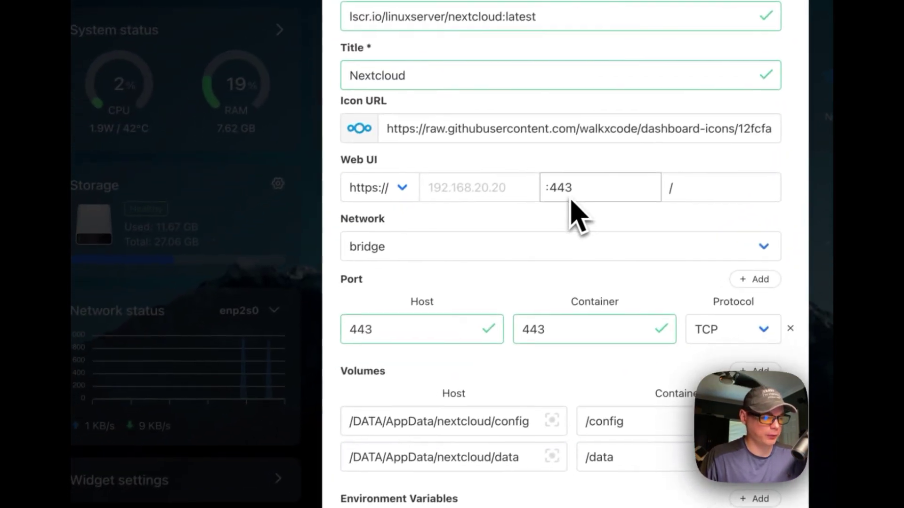
pyautogui.doubleClick(369, 329)
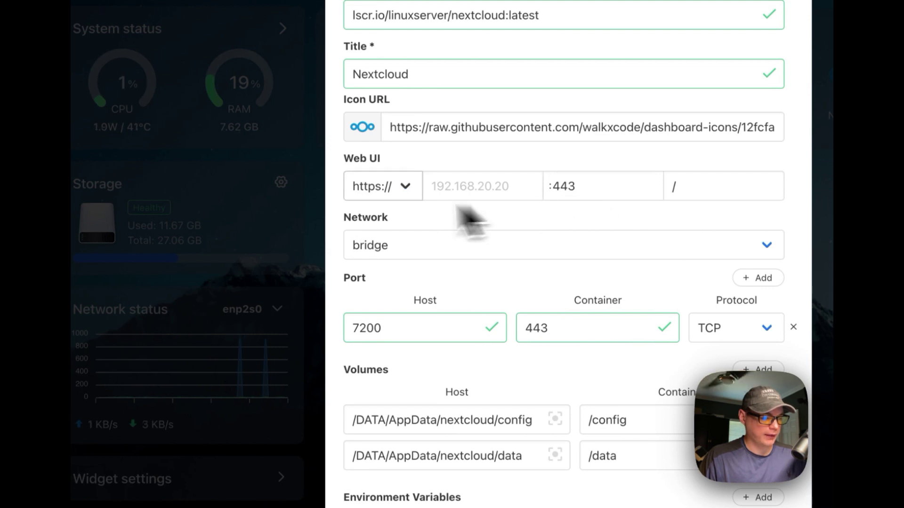
pyautogui.click(589, 185)
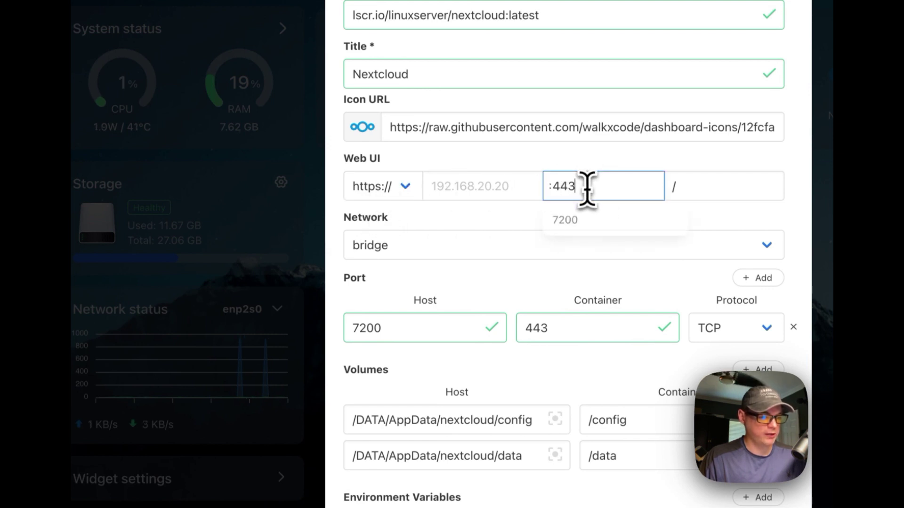
pyautogui.click(573, 225)
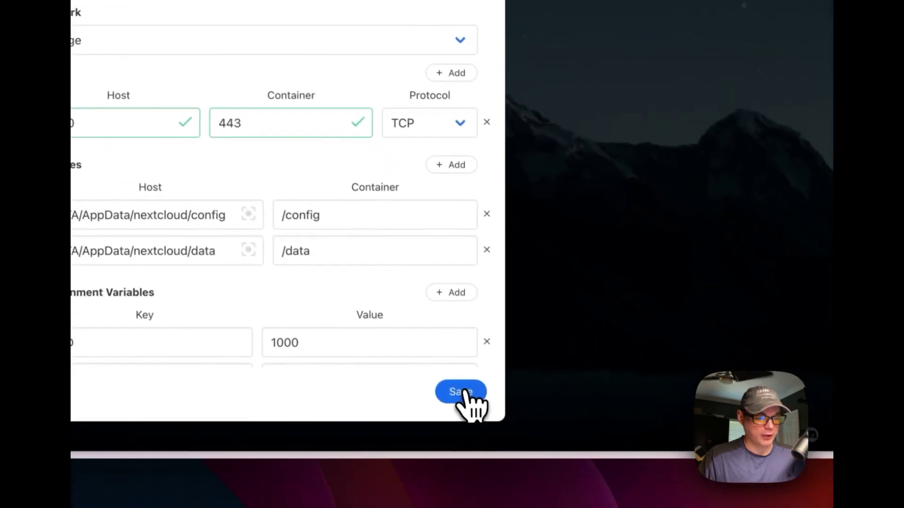
pyautogui.click(460, 391)
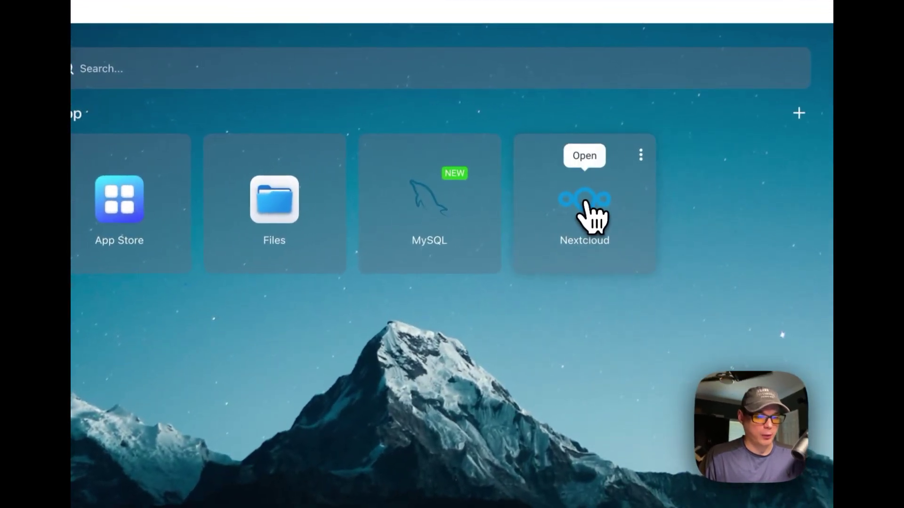
# Open Nextcloud from CasaOS and reload the refused page until the admin setup page loads
pyautogui.click(586, 208)
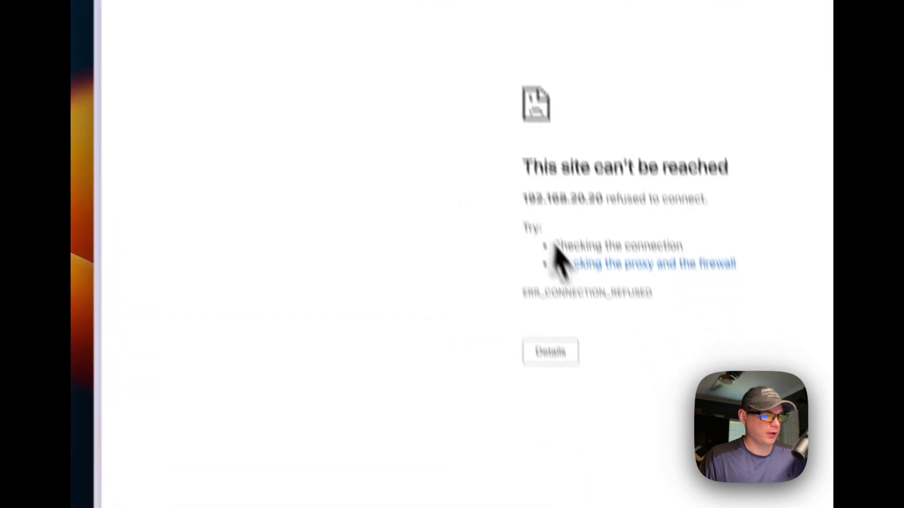
pyautogui.press('super+r')
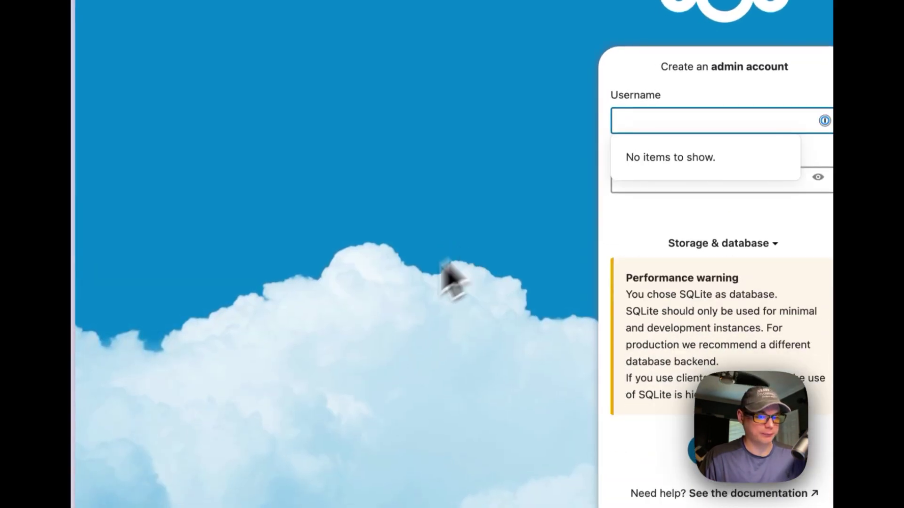
pyautogui.click(515, 259)
pyautogui.click(652, 187)
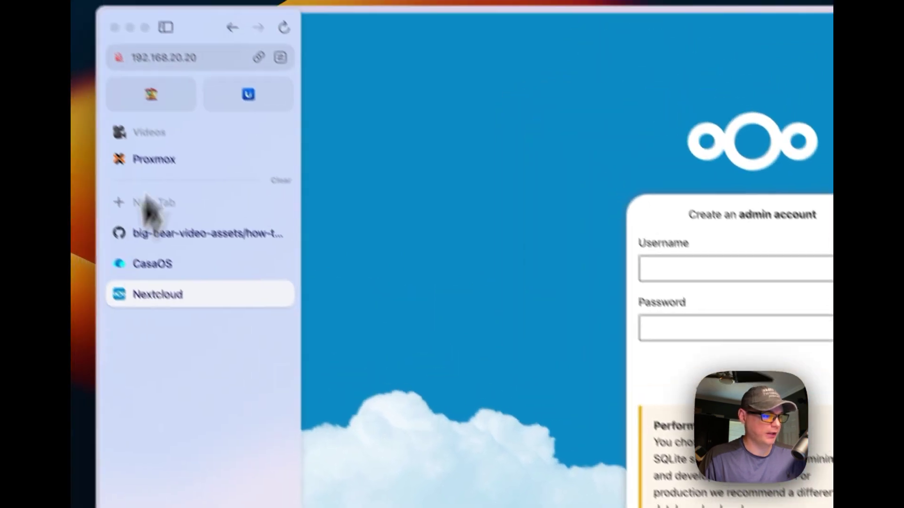
pyautogui.click(207, 58)
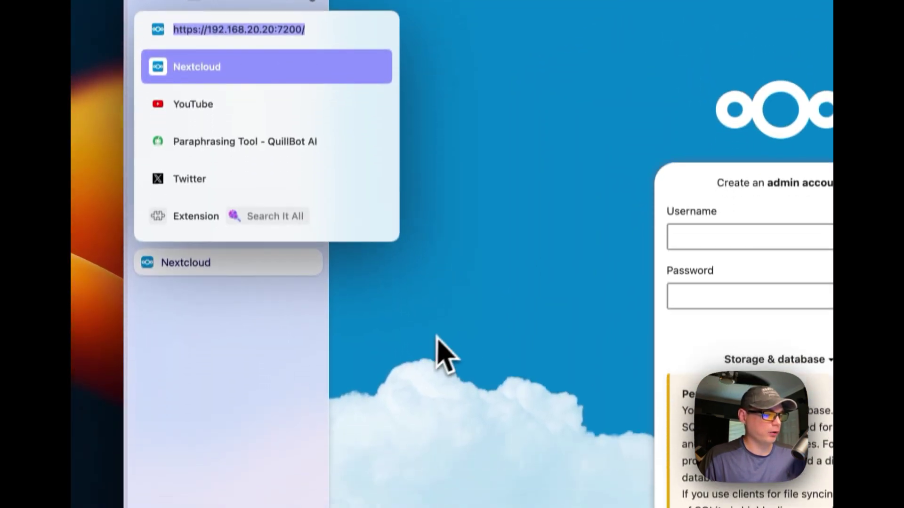
pyautogui.click(429, 424)
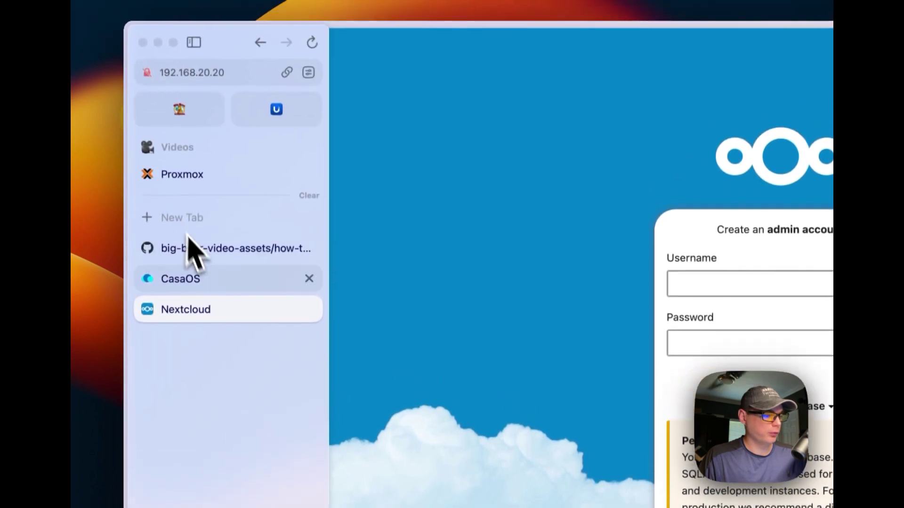
pyautogui.click(191, 267)
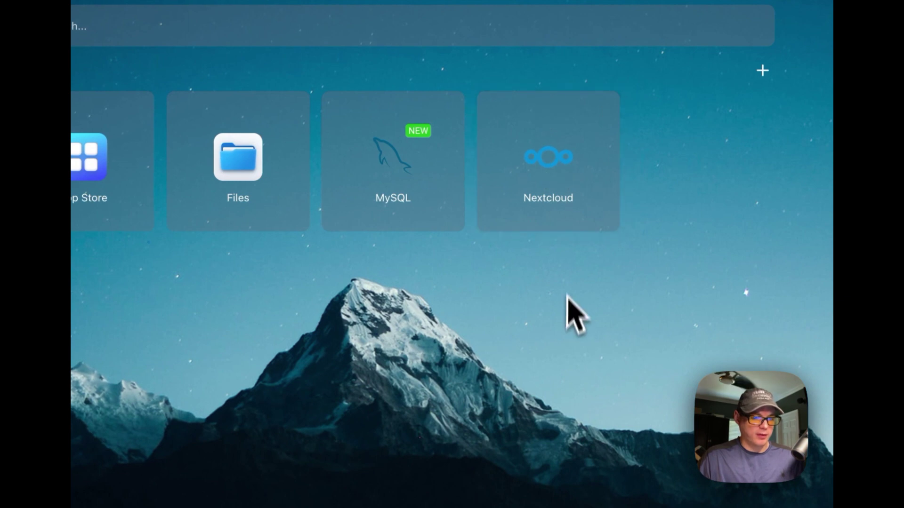
# Open Nextcloud's setup page and enter the admin username and password
pyautogui.click(547, 173)
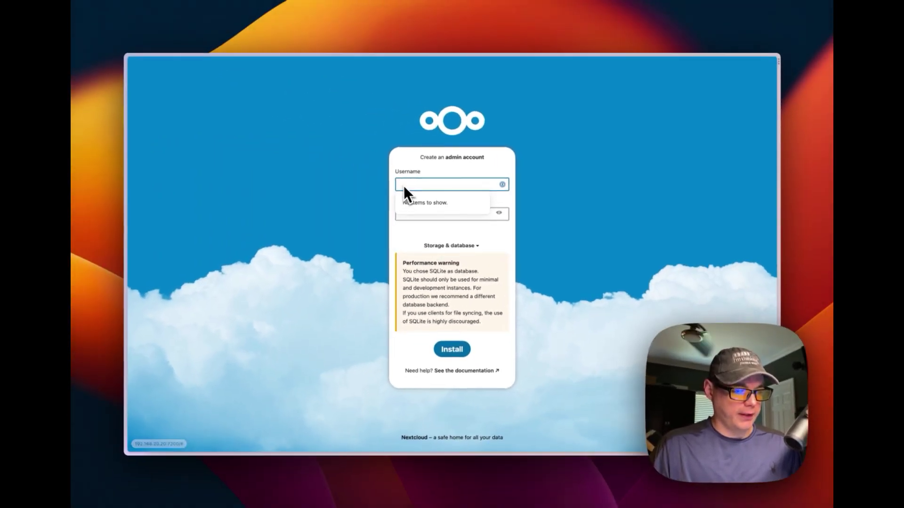
pyautogui.press('Tab')
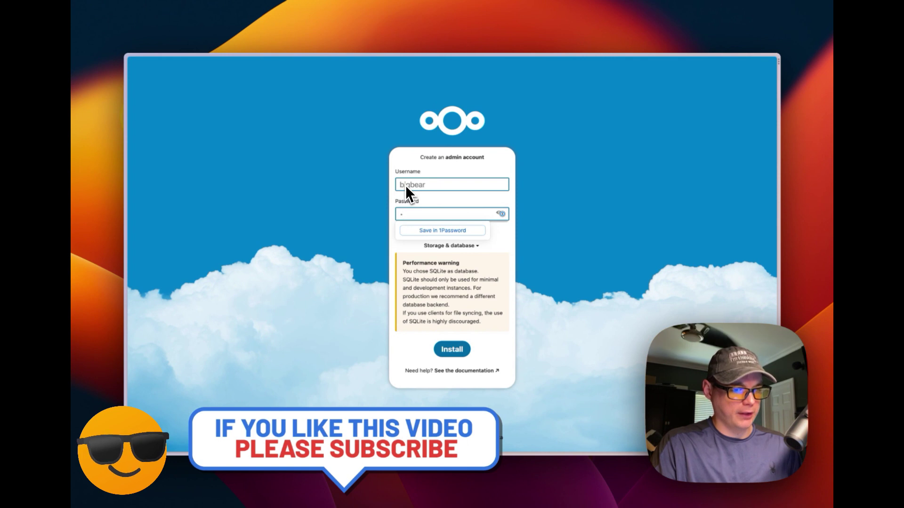
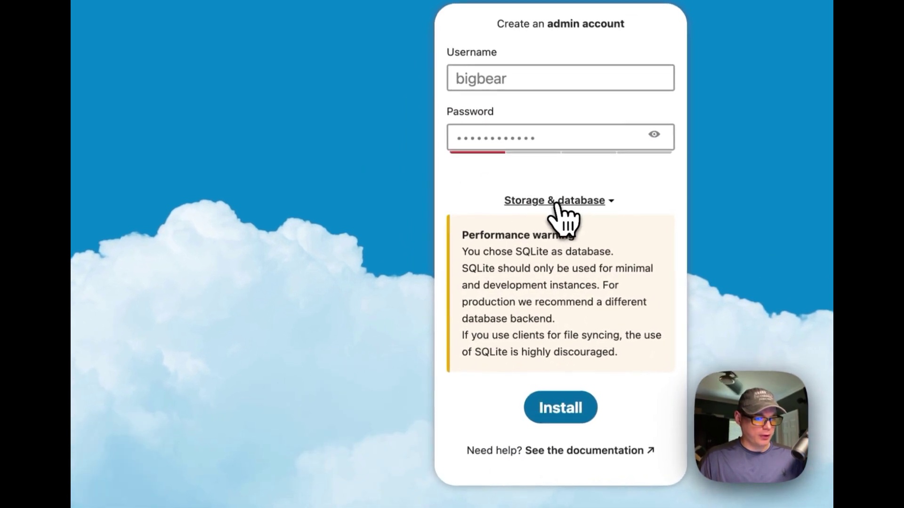
# Choose MySQL/MariaDB as the database and enter the database user, password and name nextcloud
pyautogui.click(557, 201)
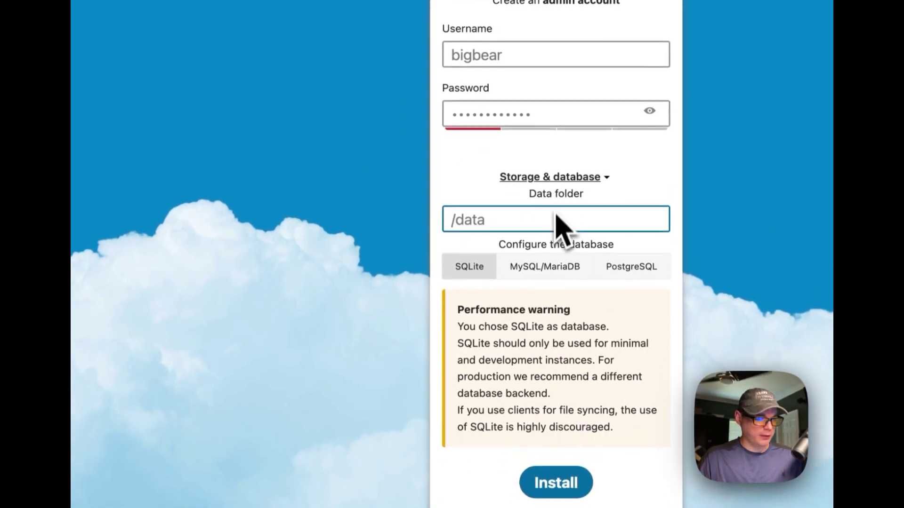
pyautogui.click(532, 269)
pyautogui.scroll(-3, 535, 282)
pyautogui.click(480, 212)
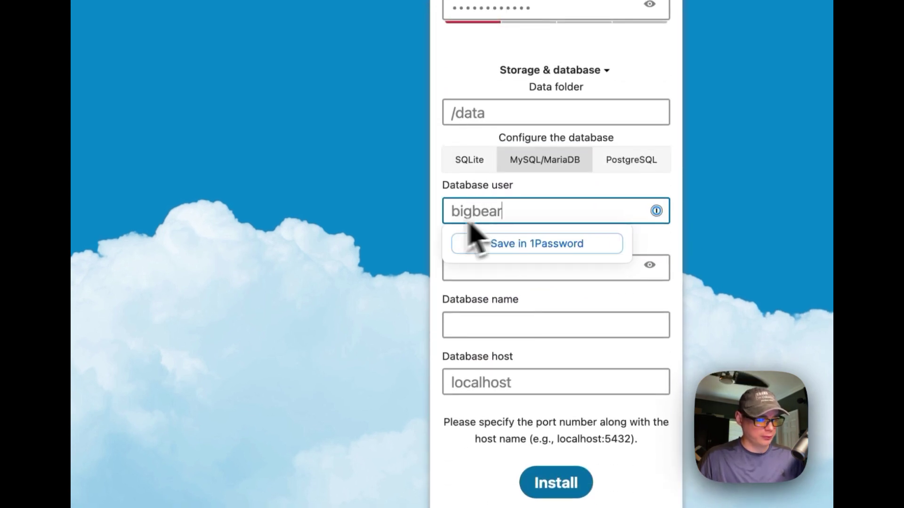
pyautogui.click(379, 252)
pyautogui.click(449, 261)
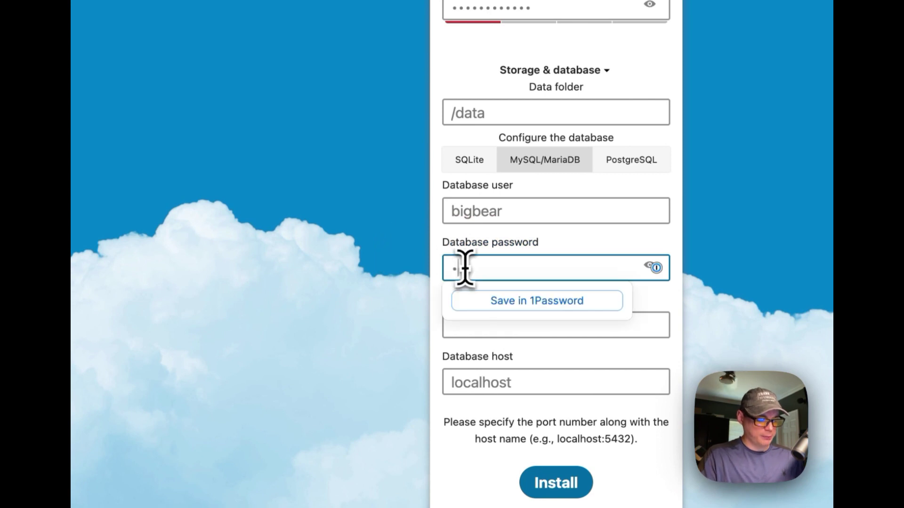
pyautogui.click(383, 319)
pyautogui.click(480, 325)
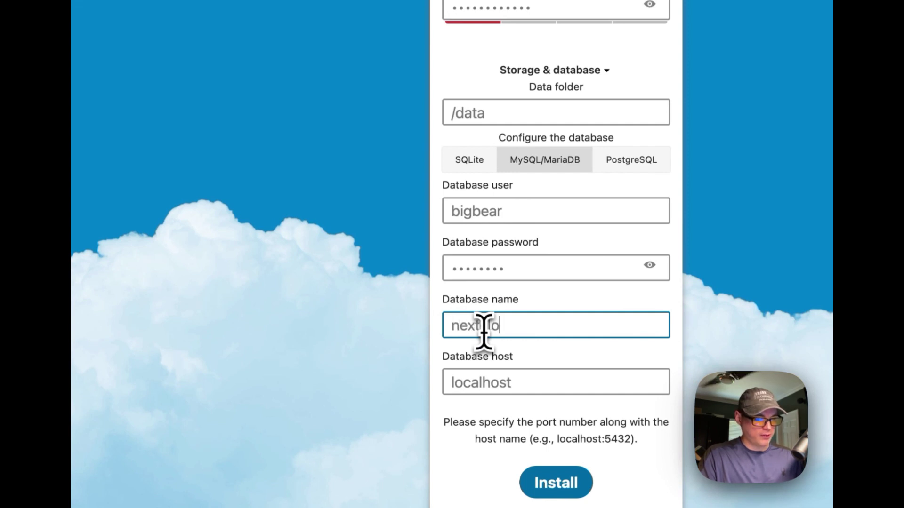
# Replace the default localhost database host with 192.168.20.20
pyautogui.doubleClick(527, 383)
pyautogui.press('BackSpace')
pyautogui.write('192.1')
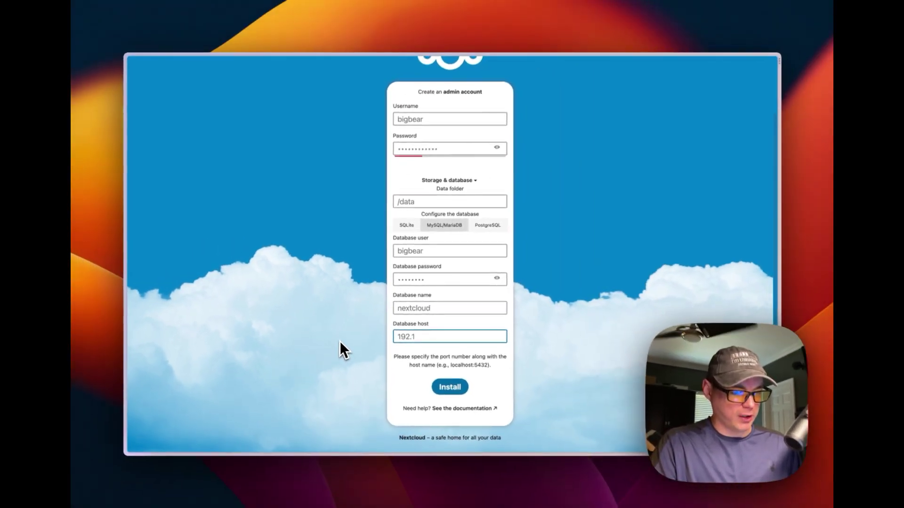
pyautogui.write('68.')
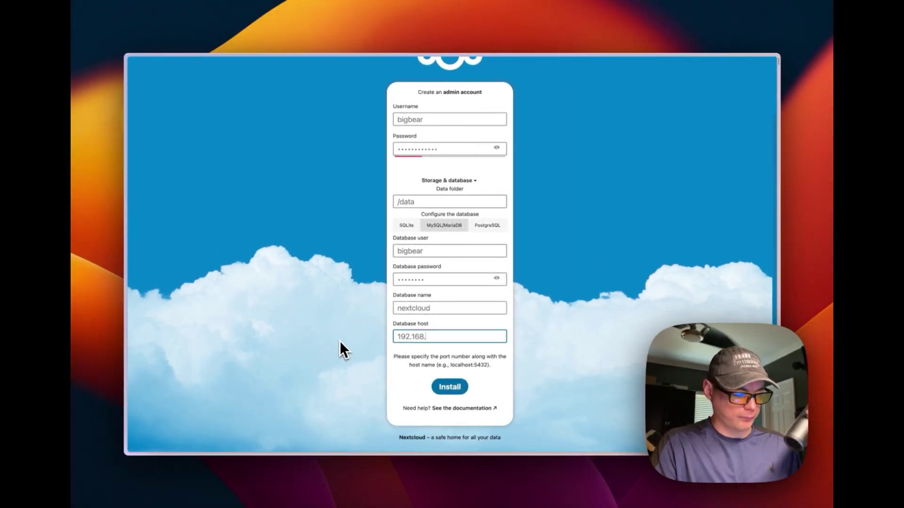
pyautogui.write('20.20')
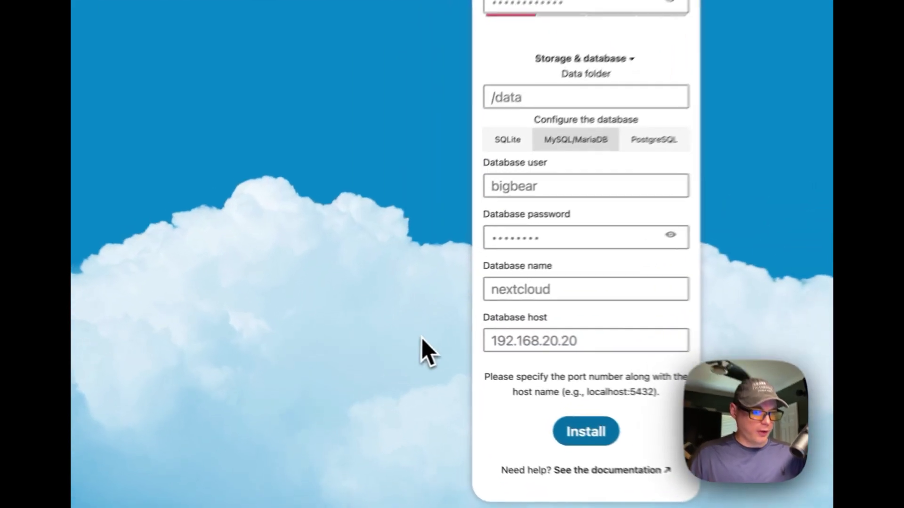
pyautogui.click(423, 251)
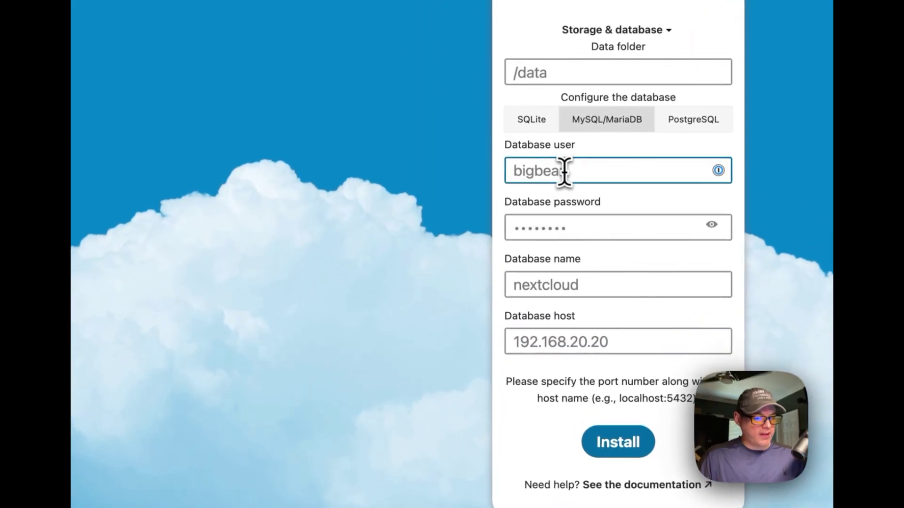
pyautogui.click(471, 191)
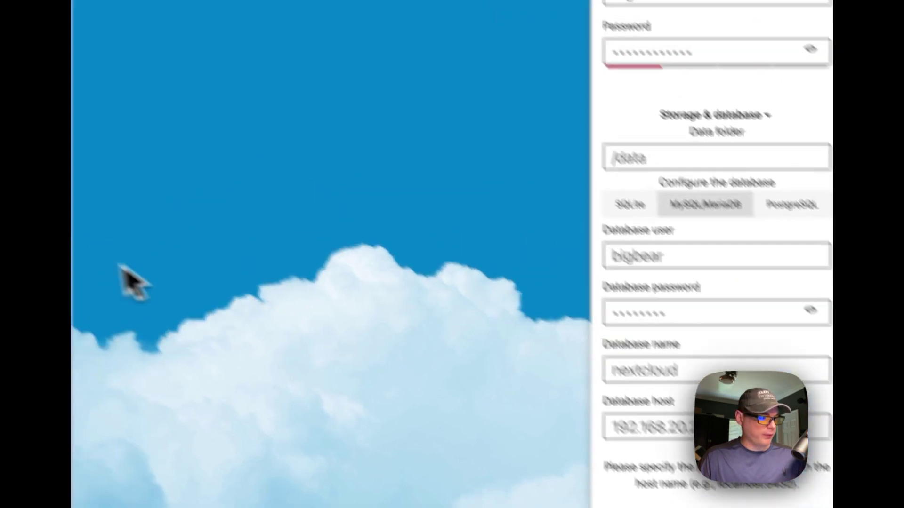
# Open the MySQL app's settings in CasaOS to view its environment variables, including MYSQL_DATABASE nextcloud and MYSQL_USER
pyautogui.moveTo(125, 272)
pyautogui.click(161, 168)
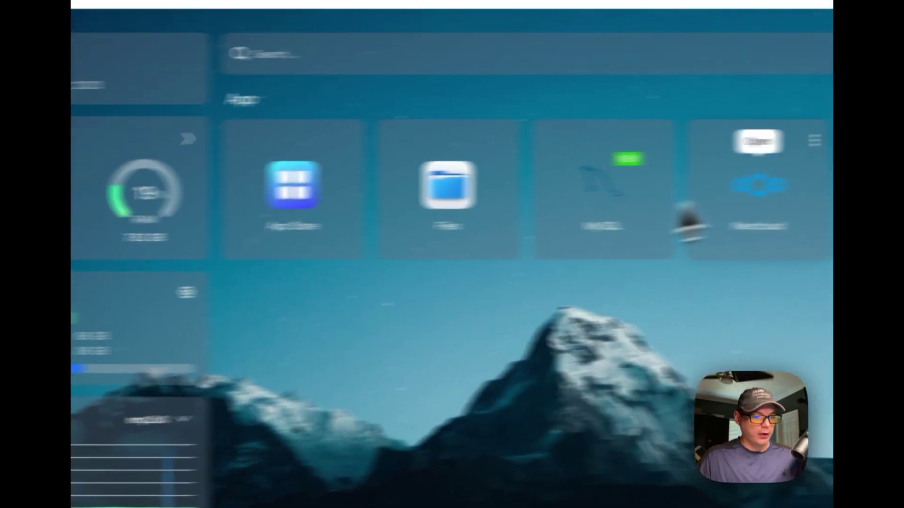
pyautogui.click(493, 144)
pyautogui.click(426, 227)
pyautogui.scroll(-5, 333, 359)
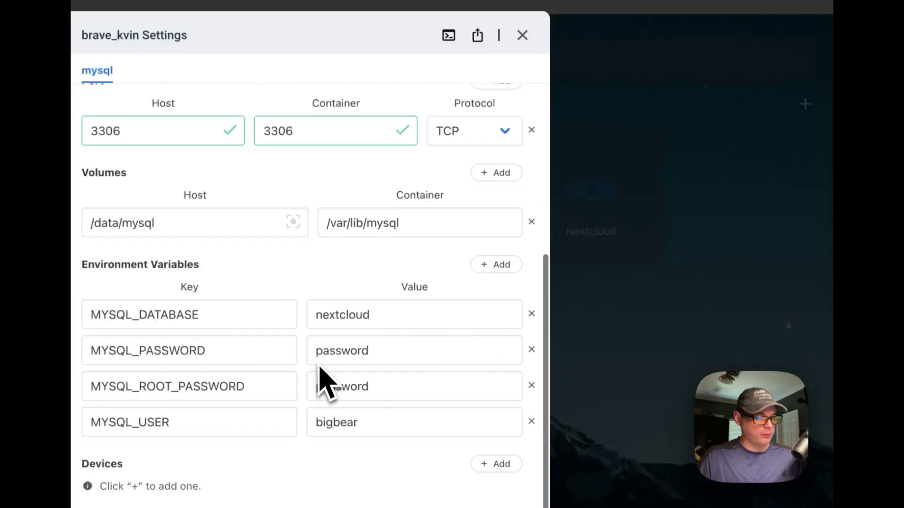
pyautogui.scroll(-4, 325, 384)
pyautogui.scroll(1, 212, 261)
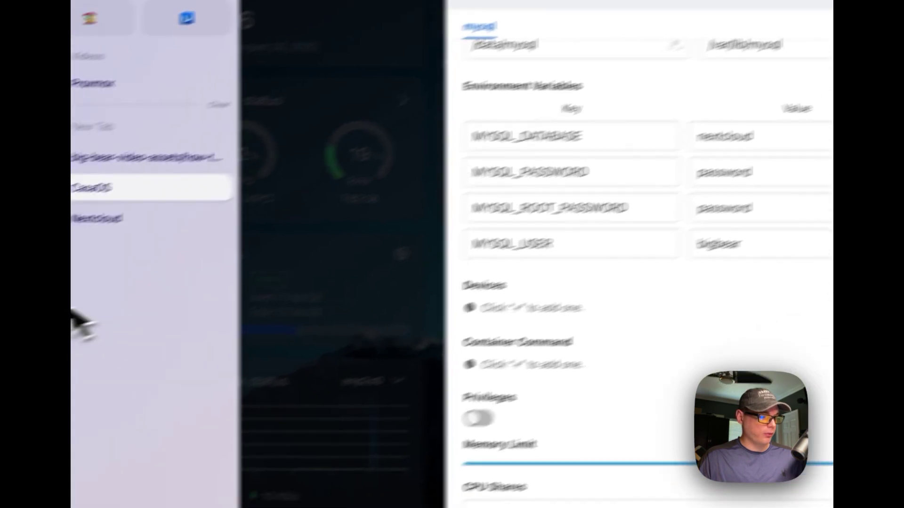
# Return to the Nextcloud setup form and start the installation
pyautogui.click(175, 226)
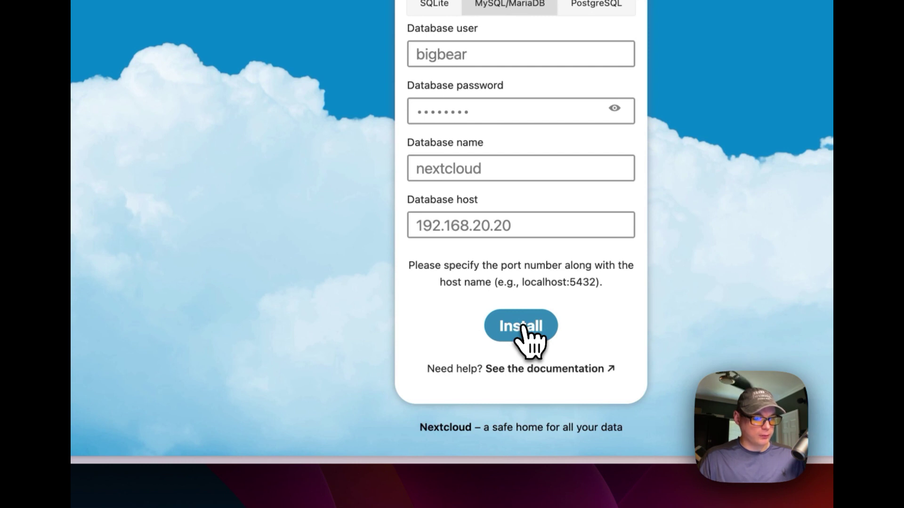
pyautogui.click(526, 332)
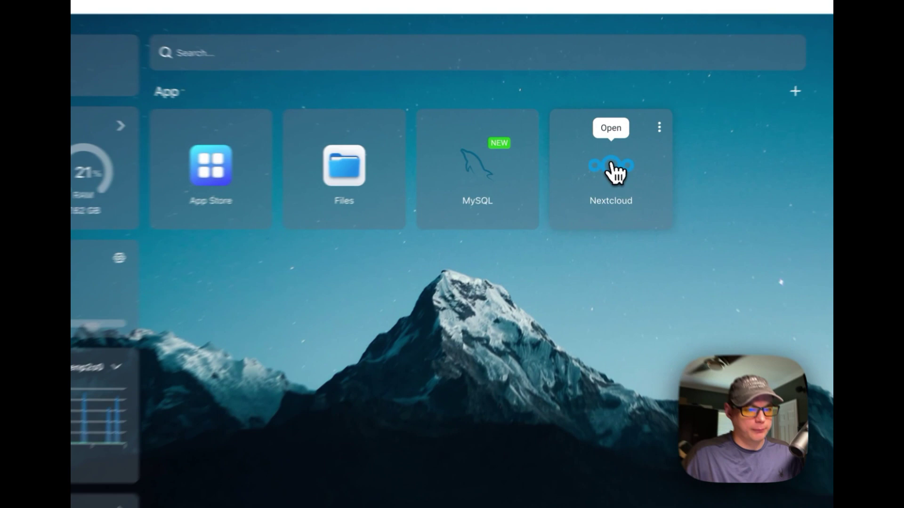
# Open Nextcloud from CasaOS and log in with the admin account name and password
pyautogui.click(595, 163)
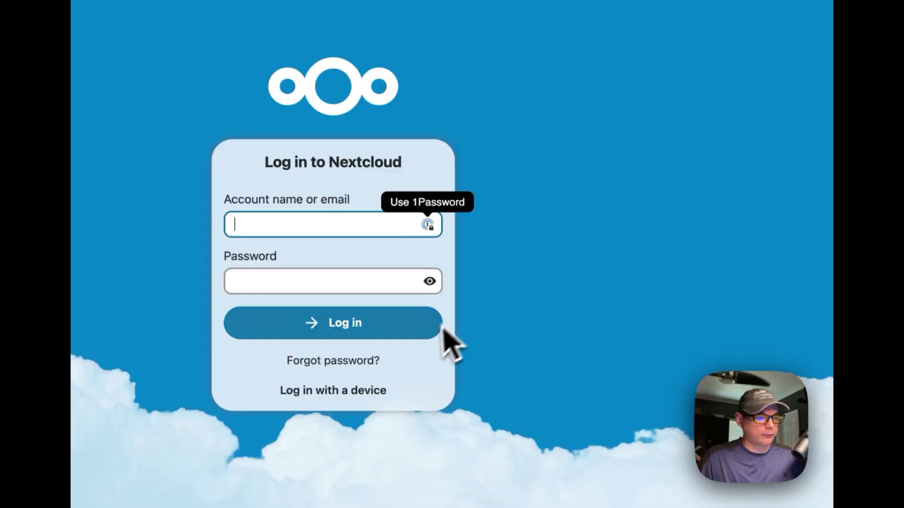
pyautogui.write('bigbear')
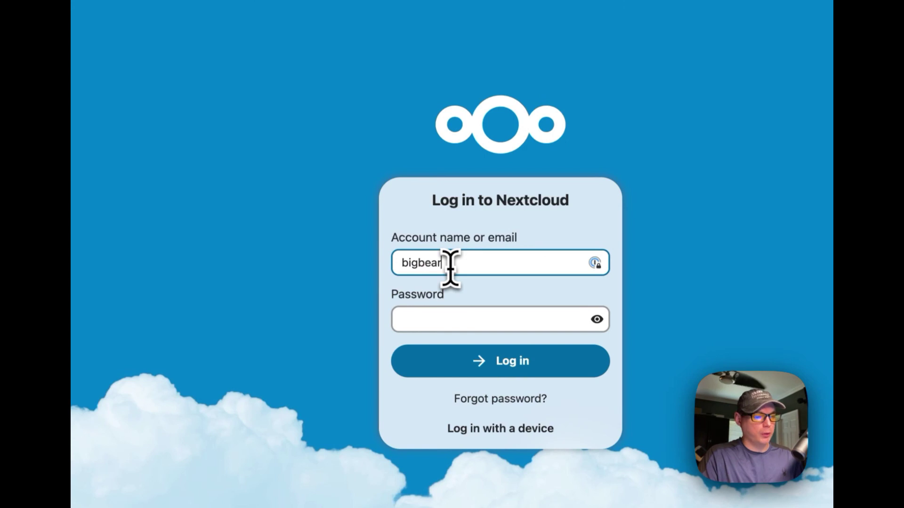
pyautogui.press('Tab')
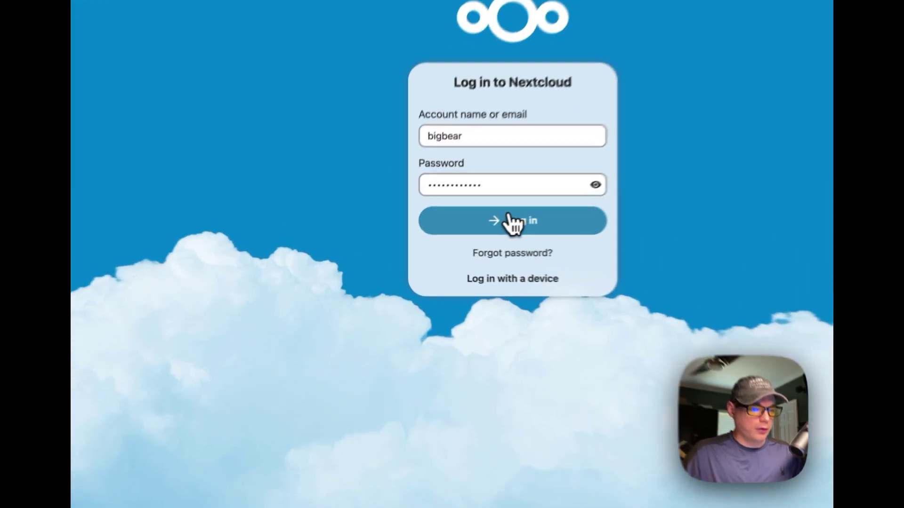
pyautogui.click(452, 239)
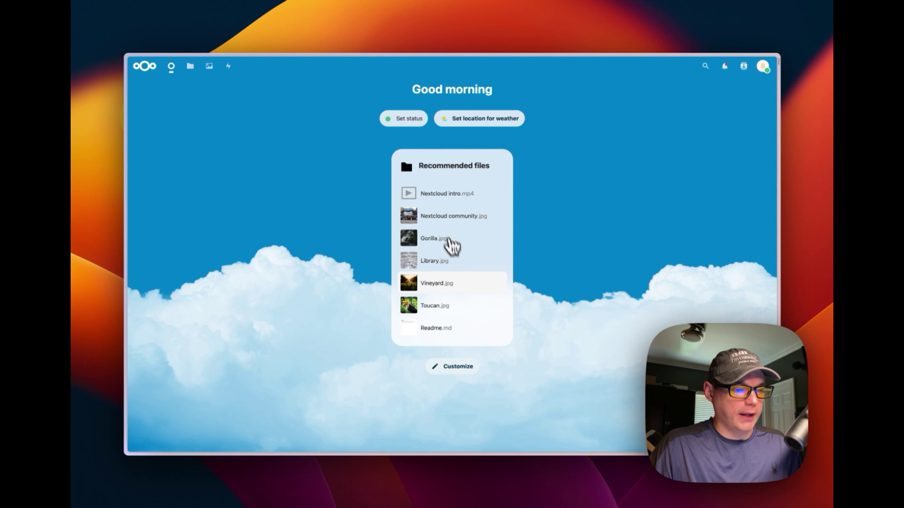
# Preview the Nextcloud community.jpg photo and the notifications panel, then close both
pyautogui.click(443, 220)
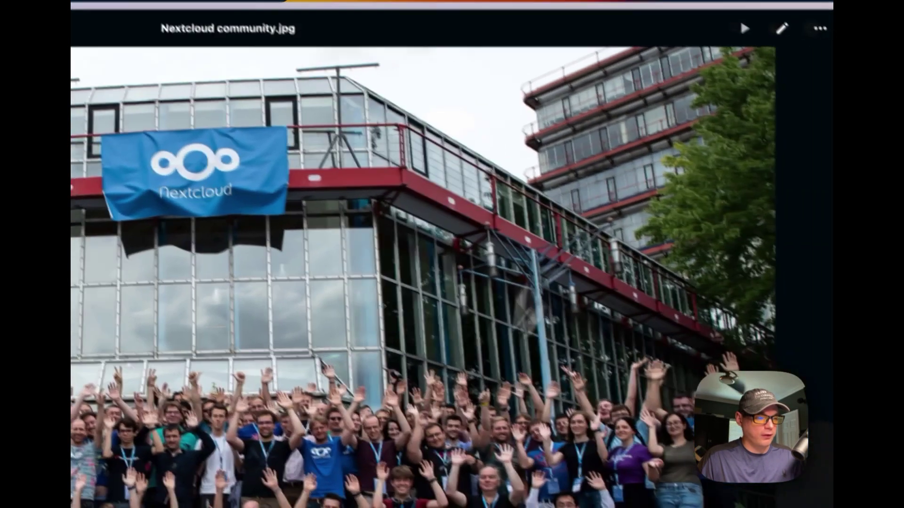
pyautogui.click(862, 28)
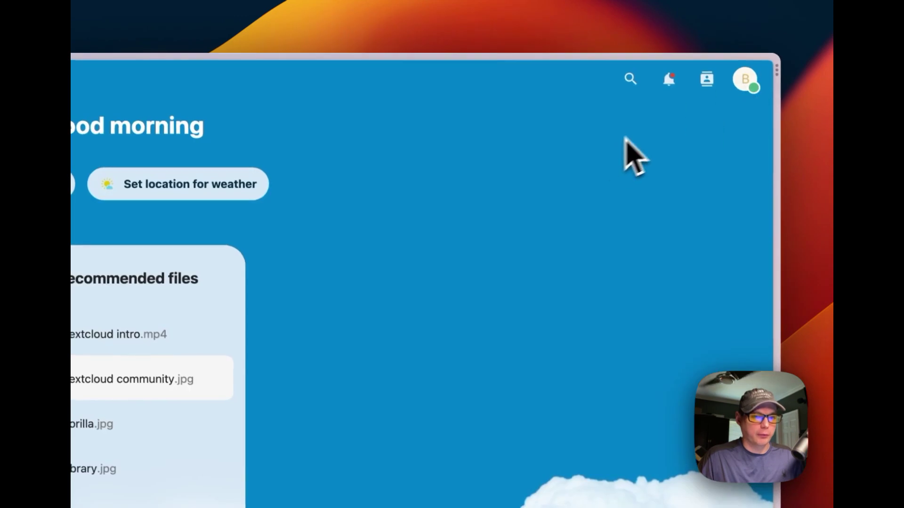
pyautogui.click(669, 80)
pyautogui.click(419, 269)
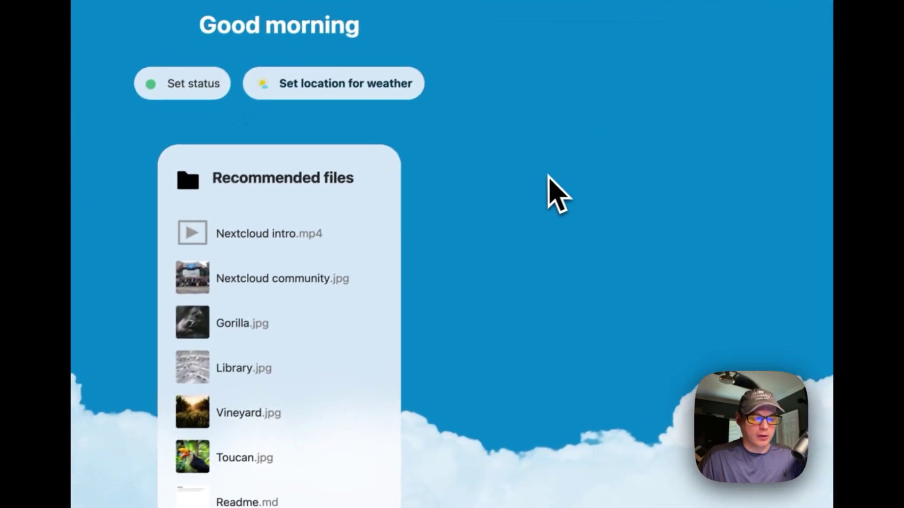